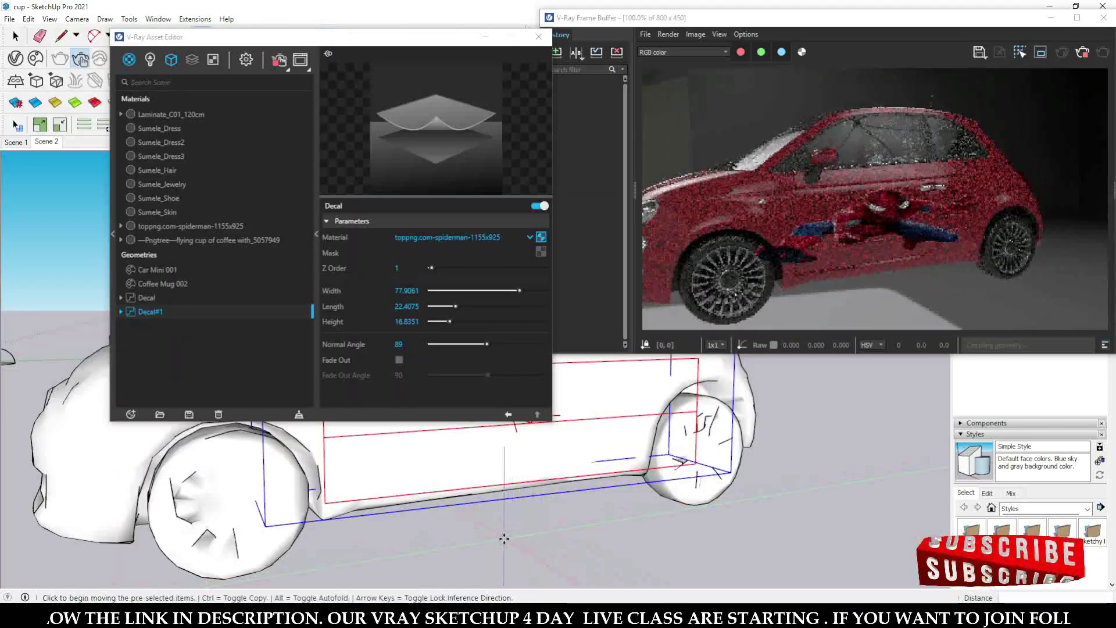
- Slide the Spider-Man decal box further along the car's side and set its Length to 27
{"action": "key", "text": "m"}
{"action": "left_click", "coordinate": [504, 543]}
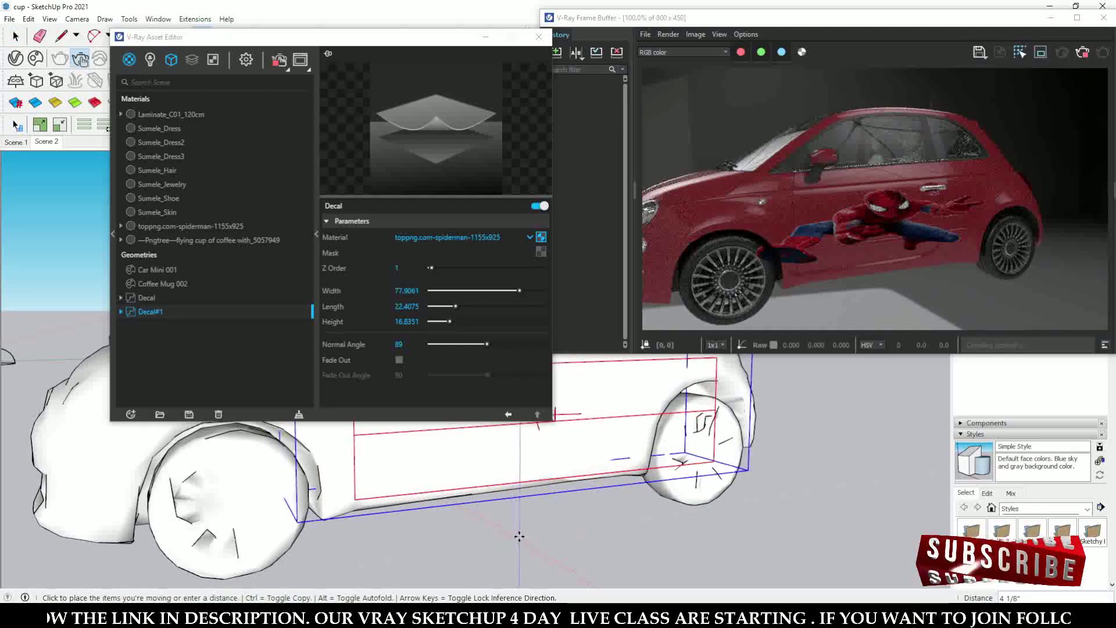
{"action": "left_click", "coordinate": [525, 535]}
{"action": "left_click", "coordinate": [523, 530]}
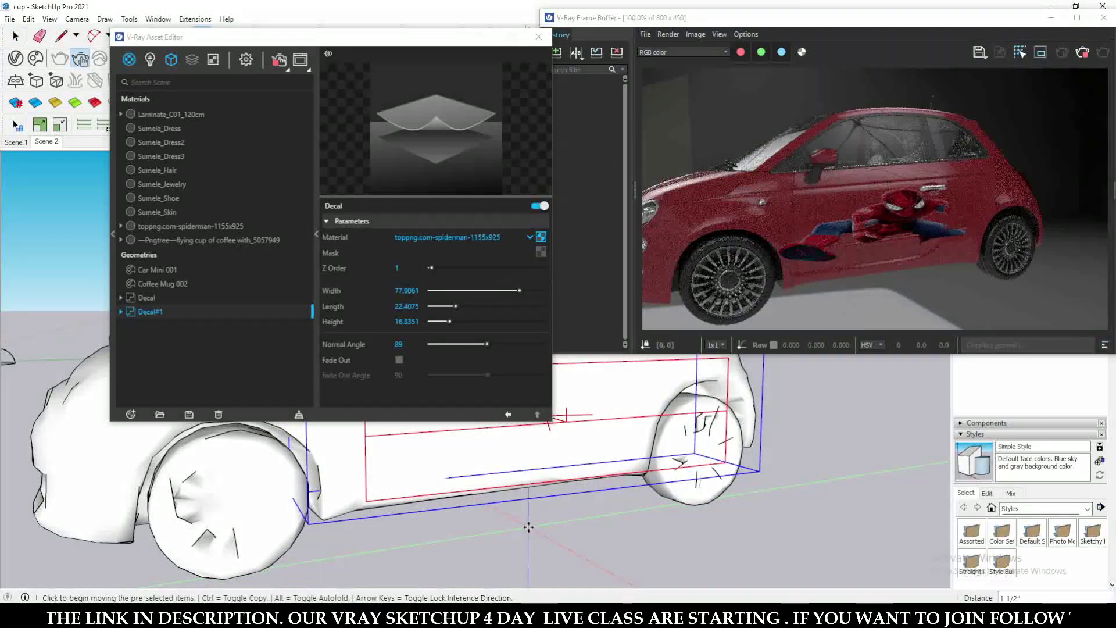
{"action": "key", "text": "space"}
{"action": "left_click_drag", "start_coordinate": [455, 306], "coordinate": [459, 307]}
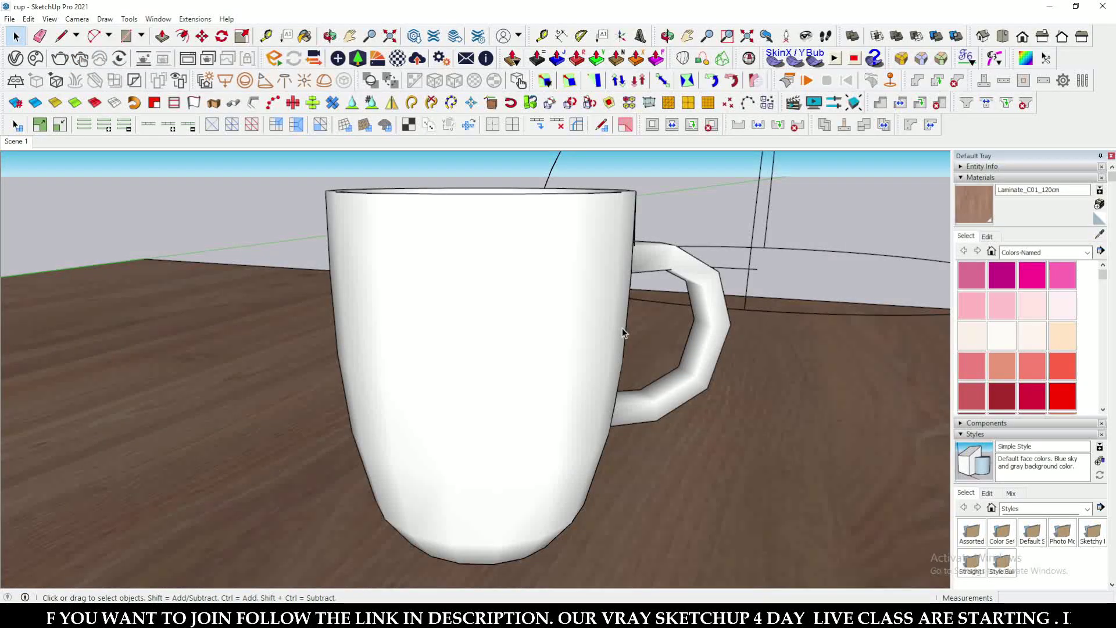
- Draw a V-Ray Decal rectangle by two corners across the front face of the white mug
{"action": "middle_click_drag", "start_coordinate": [619, 315], "coordinate": [532, 349]}
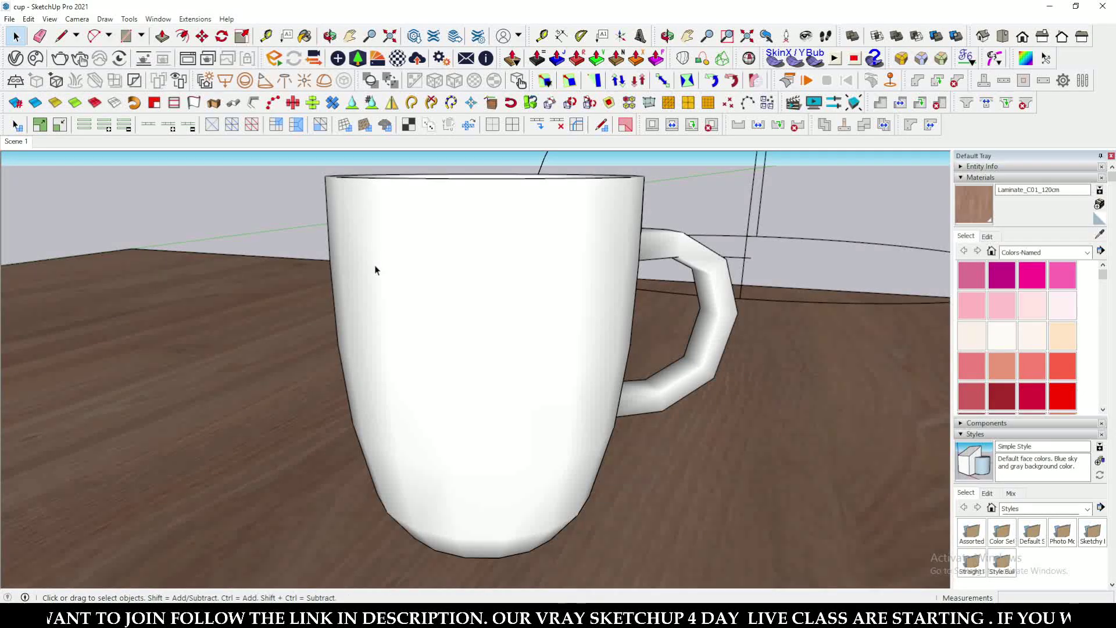
{"action": "left_click", "coordinate": [137, 78]}
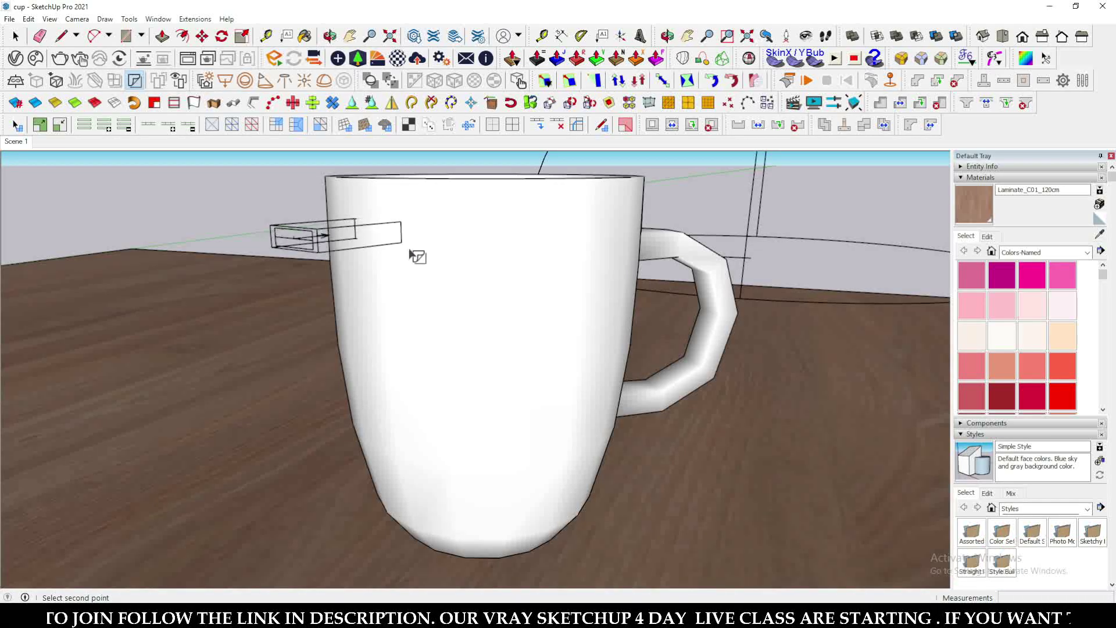
{"action": "left_click", "coordinate": [567, 503]}
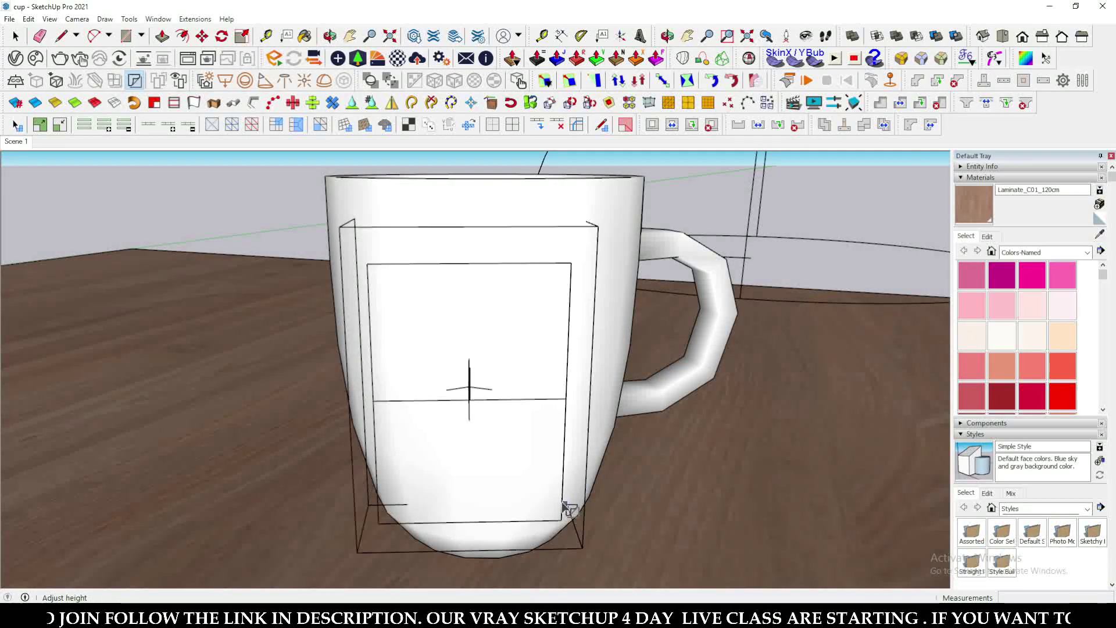
{"action": "middle_click_drag", "start_coordinate": [529, 441], "coordinate": [320, 495]}
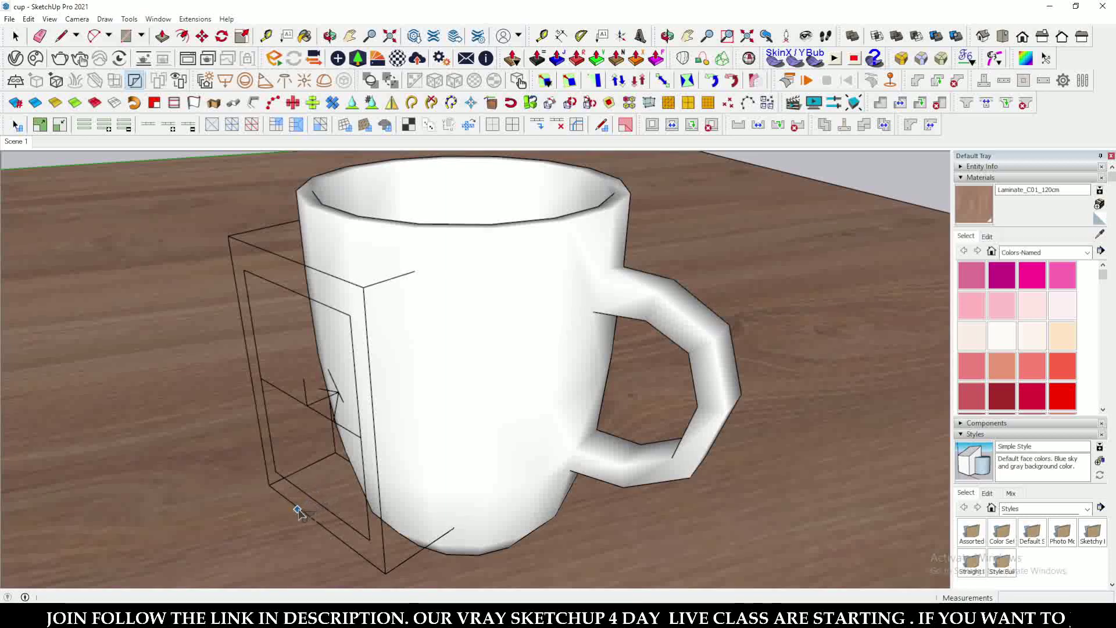
{"action": "key", "text": "space"}
{"action": "middle_click_drag", "start_coordinate": [358, 378], "coordinate": [445, 299]}
{"action": "scroll", "coordinate": [445, 299], "scroll_direction": "up", "scroll_amount": 1}
- Open the V-Ray Asset Editor and start an interactive render of the glass mug
{"action": "left_click", "coordinate": [16, 58]}
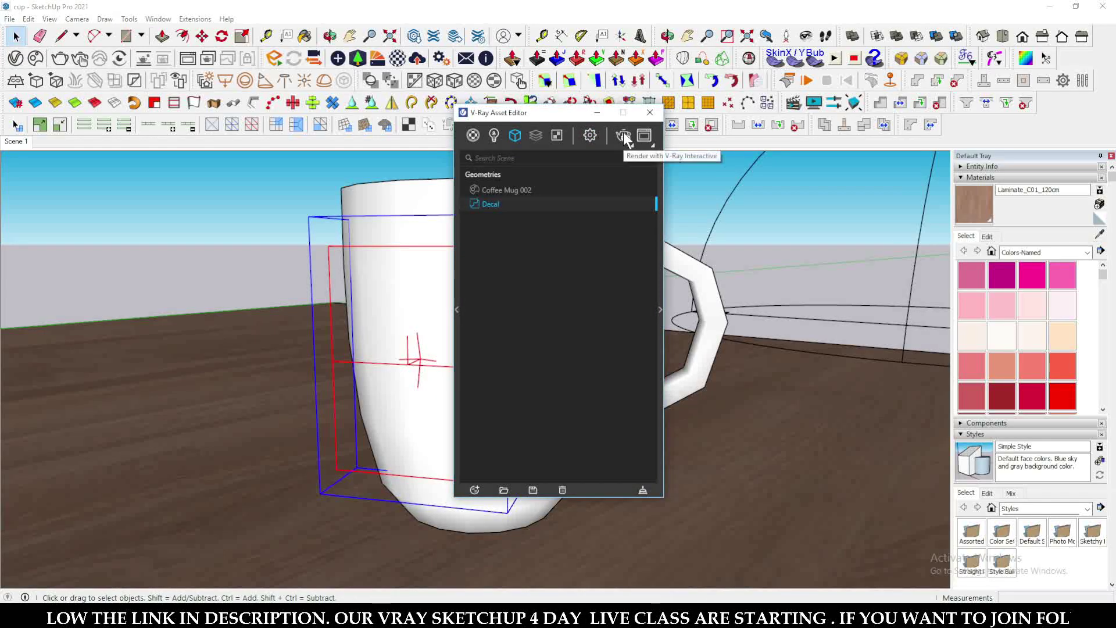
{"action": "left_click", "coordinate": [623, 134]}
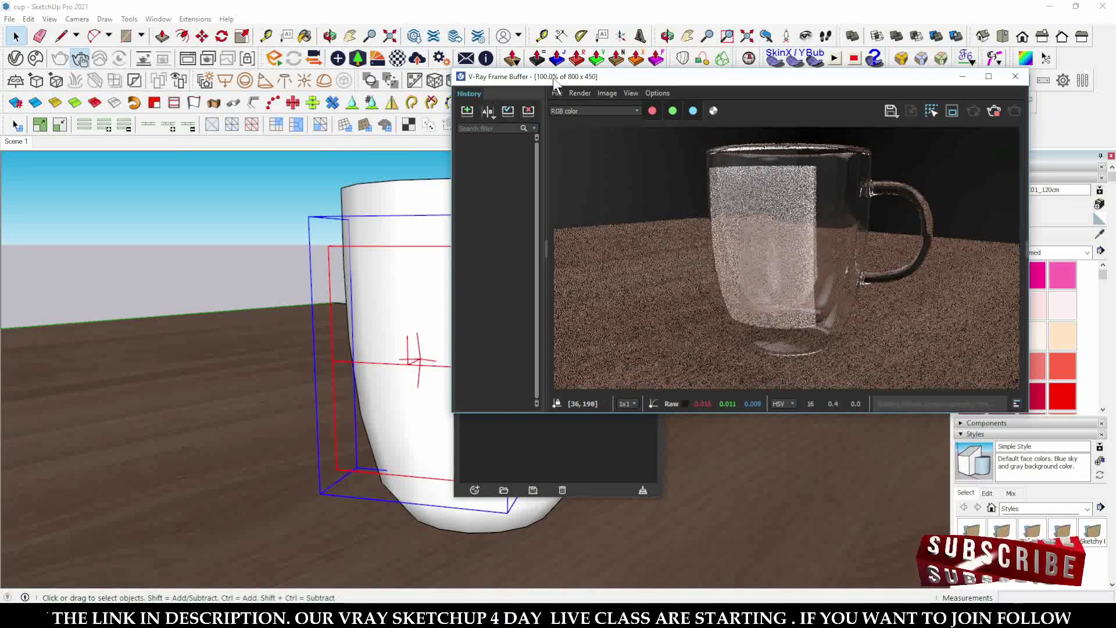
{"action": "left_click_drag", "start_coordinate": [553, 78], "coordinate": [619, 60]}
{"action": "left_click_drag", "start_coordinate": [489, 113], "coordinate": [99, 104]}
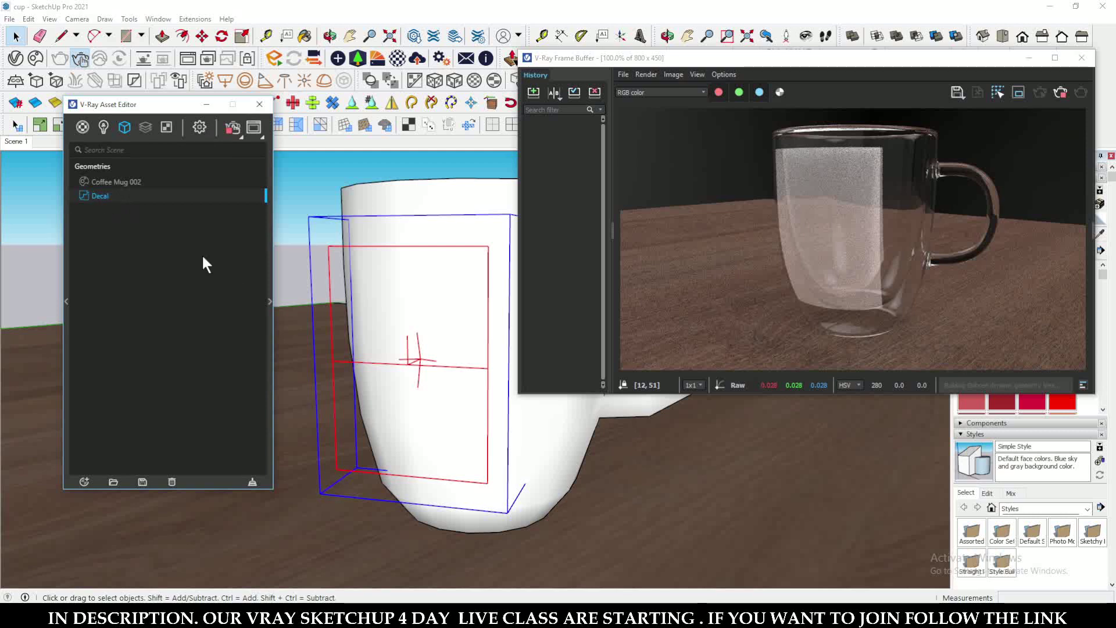
- Expand the Decal's parameters, leaving its material unassigned (width 2.22924, length 3.14702)
{"action": "left_click", "coordinate": [270, 287]}
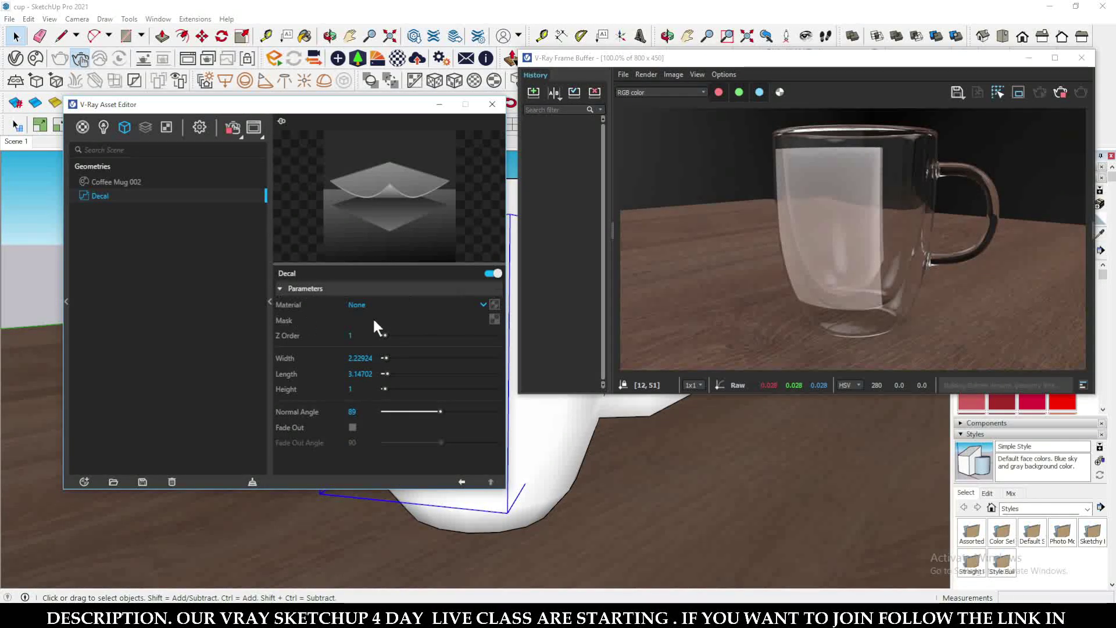
{"action": "left_click_drag", "start_coordinate": [307, 105], "coordinate": [766, 79]}
{"action": "left_click", "coordinate": [924, 278]}
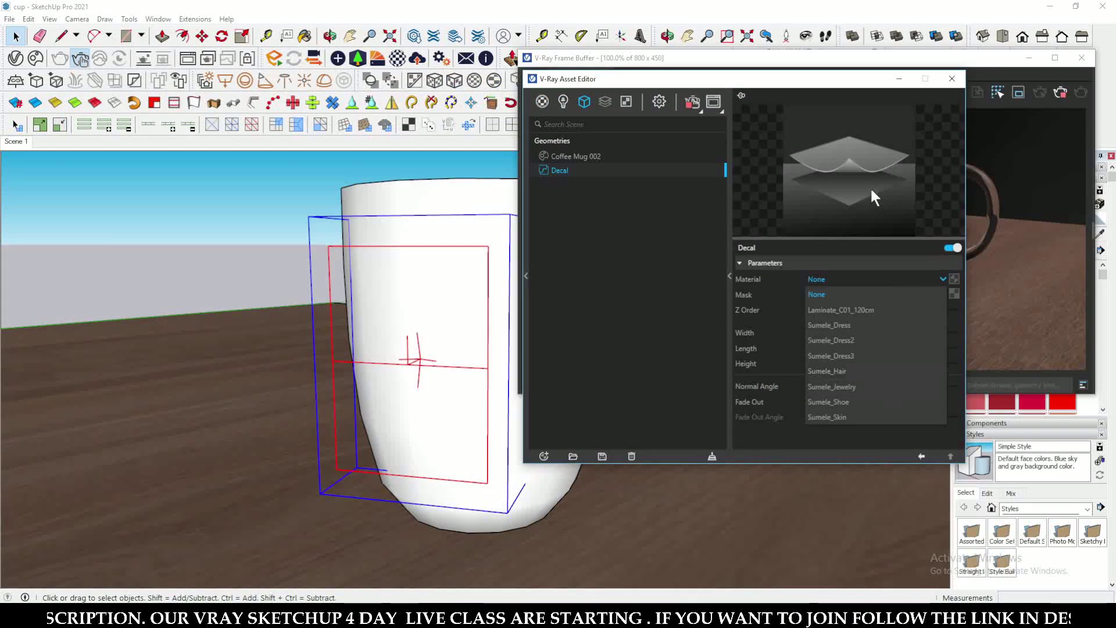
{"action": "left_click", "coordinate": [650, 264]}
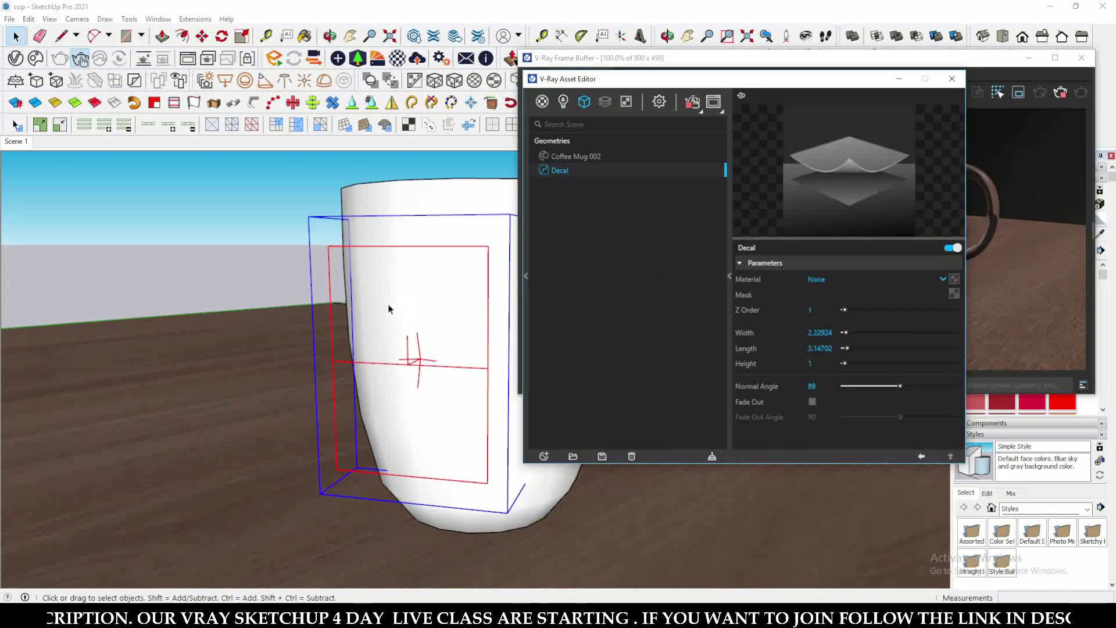
{"action": "left_click_drag", "start_coordinate": [604, 84], "coordinate": [698, 91]}
{"action": "left_click", "coordinate": [10, 19]}
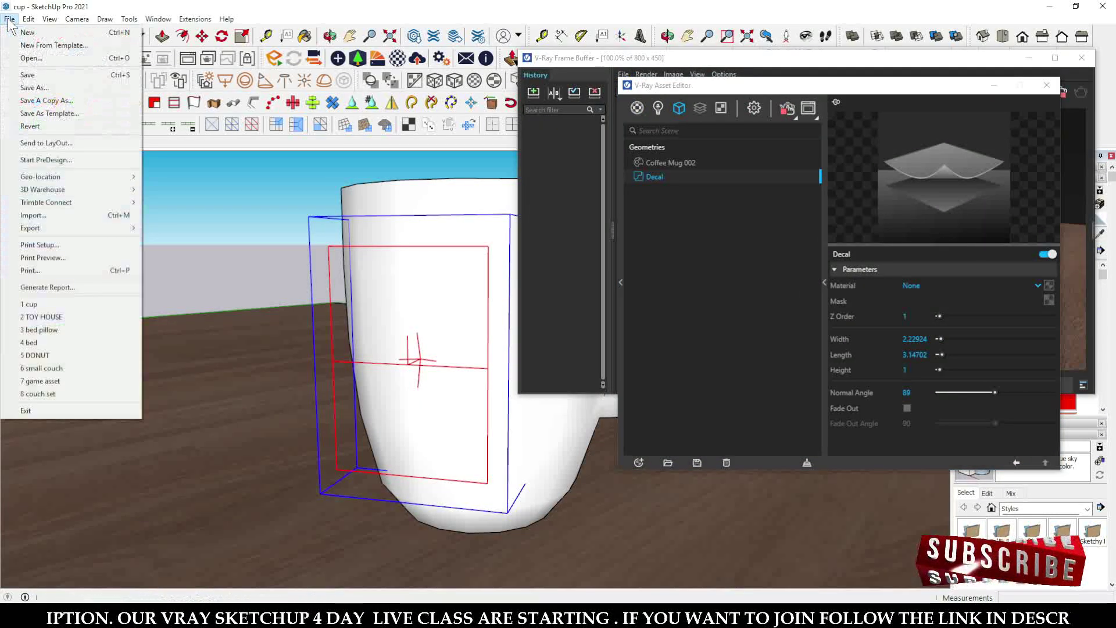
- Import the Pngtree flying cup of coffee image, place it beside the mug and explode it
{"action": "left_click", "coordinate": [64, 216]}
{"action": "scroll", "coordinate": [739, 375], "scroll_direction": "down", "scroll_amount": 5}
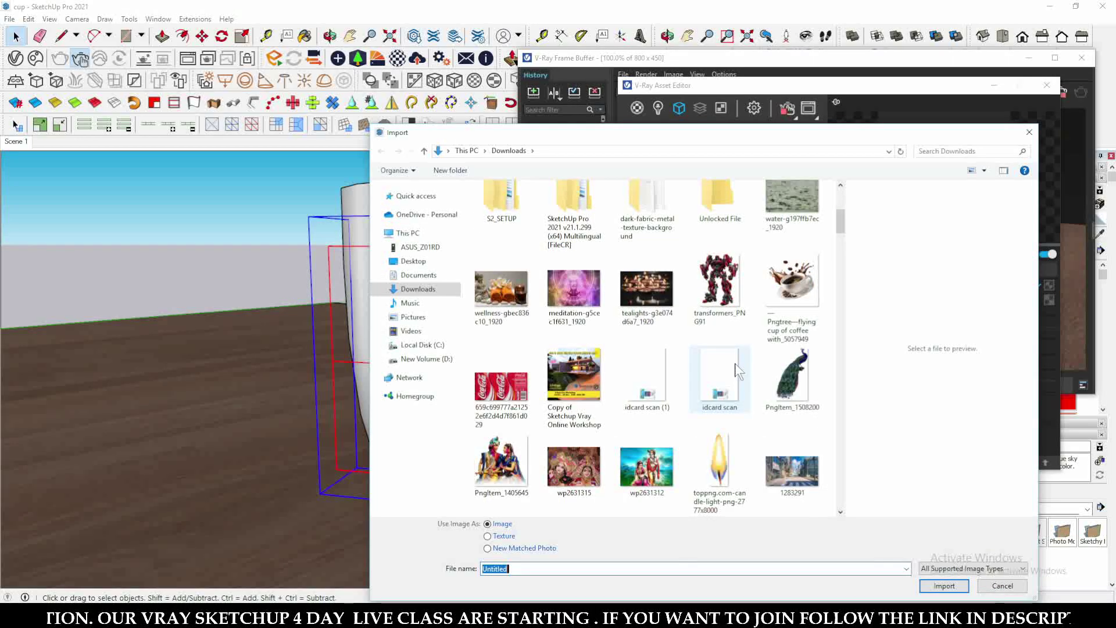
{"action": "left_click", "coordinate": [775, 289]}
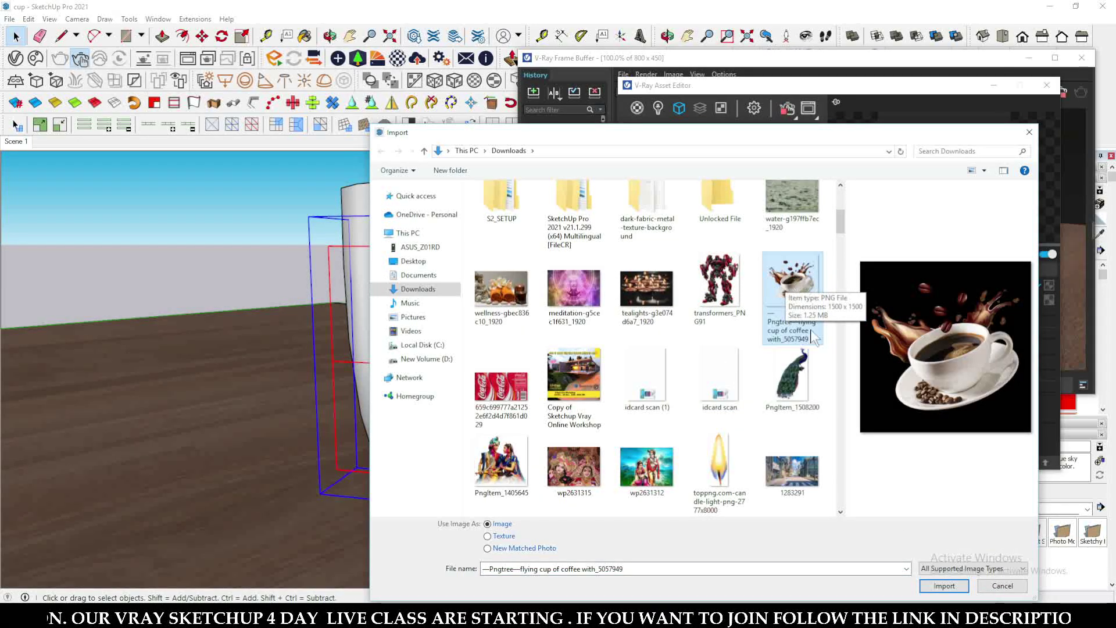
{"action": "left_click", "coordinate": [960, 586]}
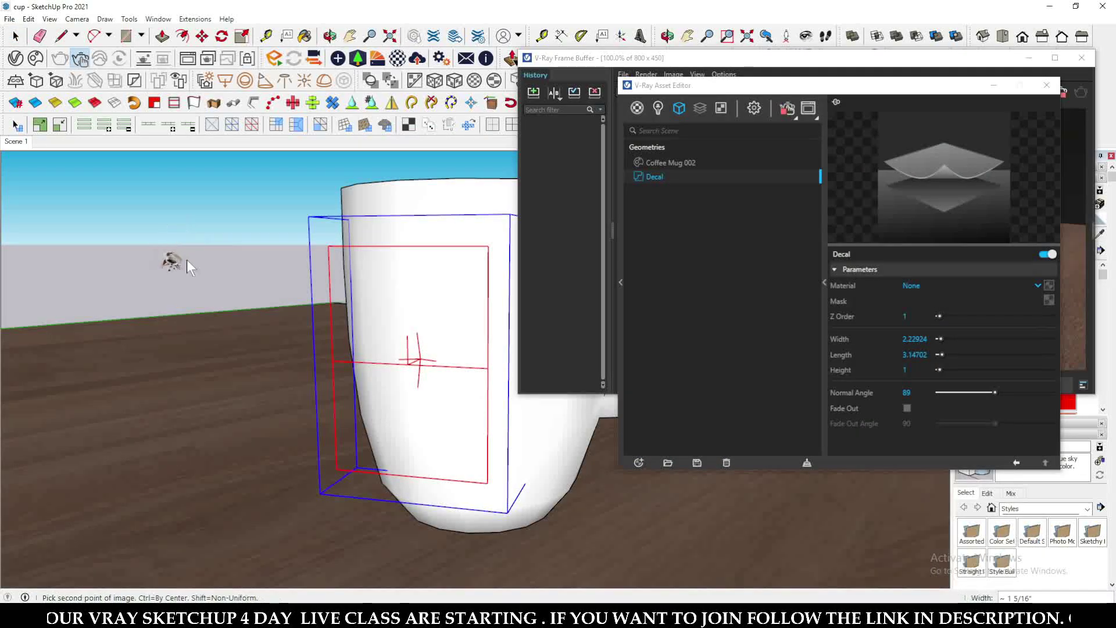
{"action": "left_click", "coordinate": [182, 265]}
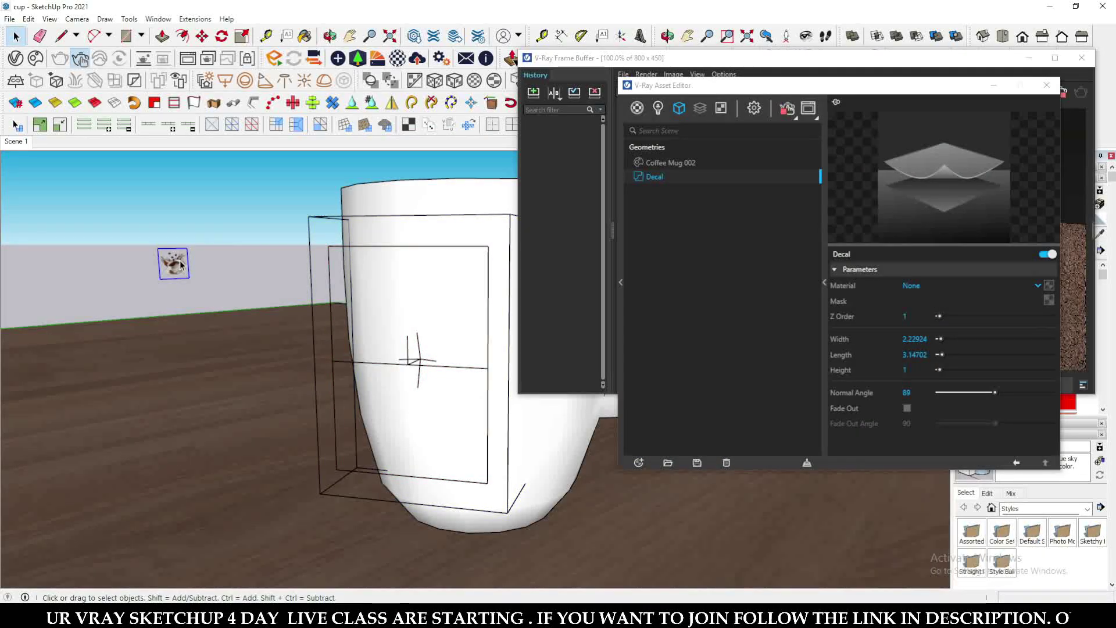
{"action": "right_click", "coordinate": [180, 266]}
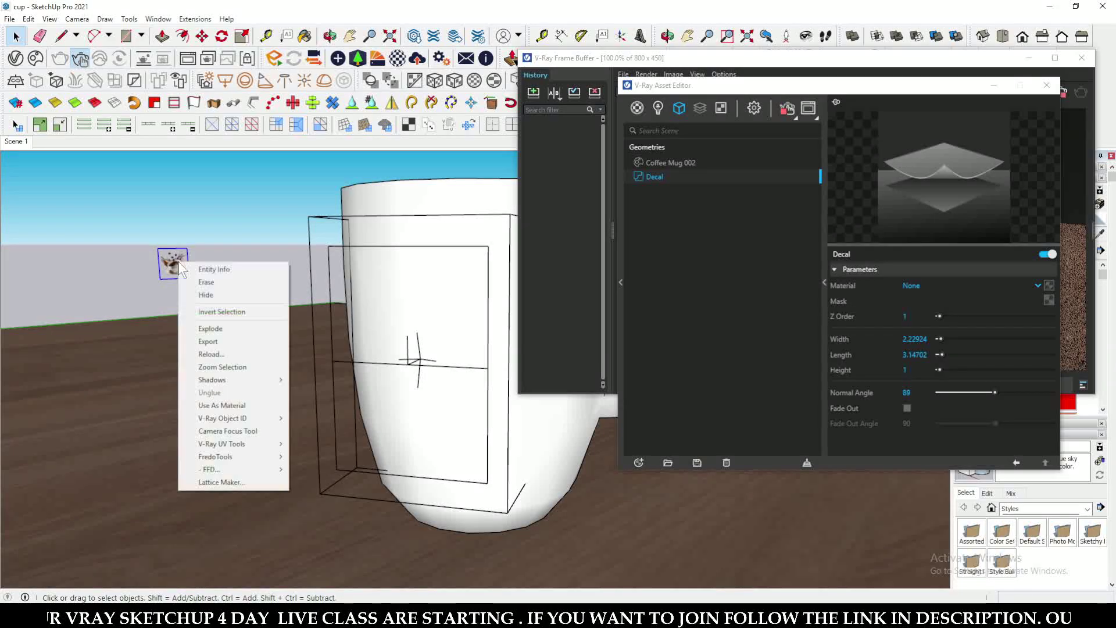
{"action": "left_click", "coordinate": [212, 328]}
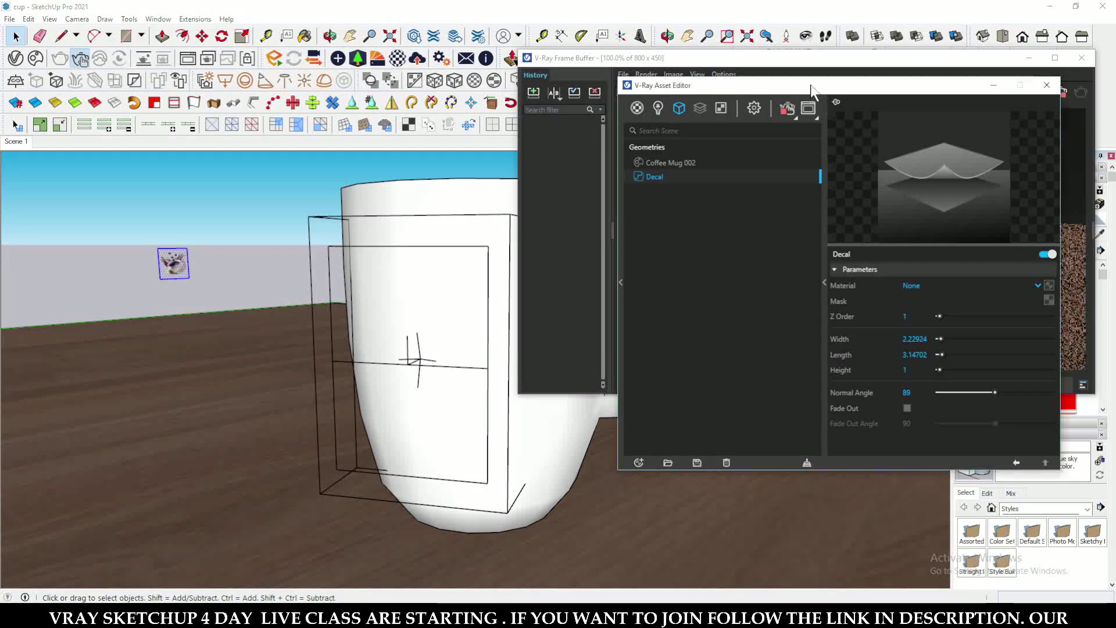
{"action": "left_click", "coordinate": [787, 108]}
- Assign the Pngtree flying cup of coffee material to the Decal under Geometries
{"action": "left_click_drag", "start_coordinate": [930, 58], "coordinate": [771, 29]}
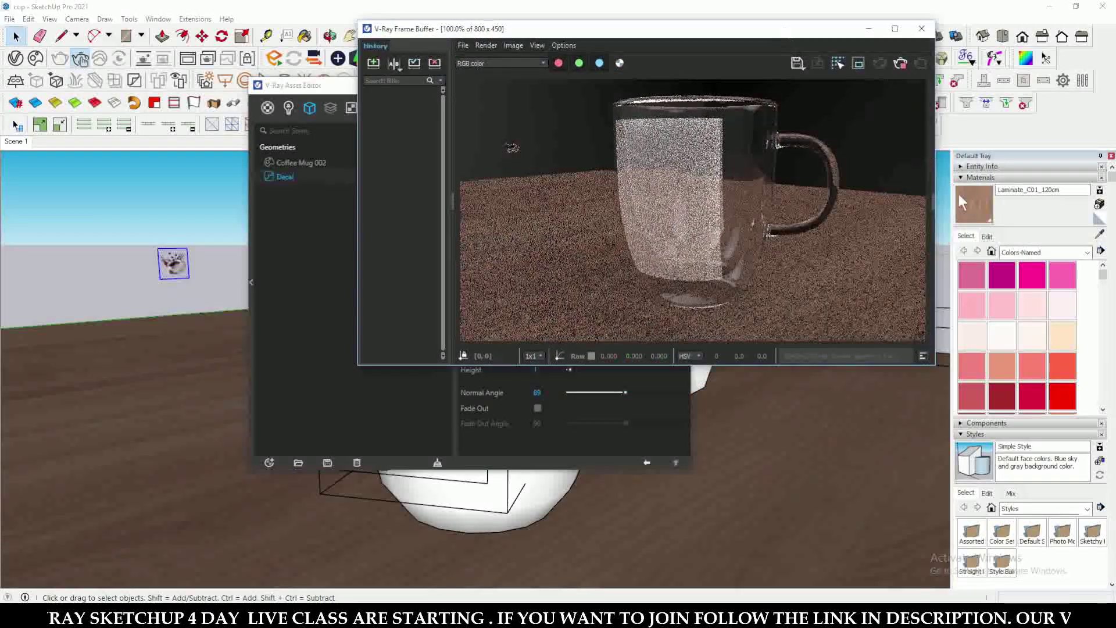
{"action": "left_click", "coordinate": [992, 251]}
{"action": "left_click", "coordinate": [1063, 306]}
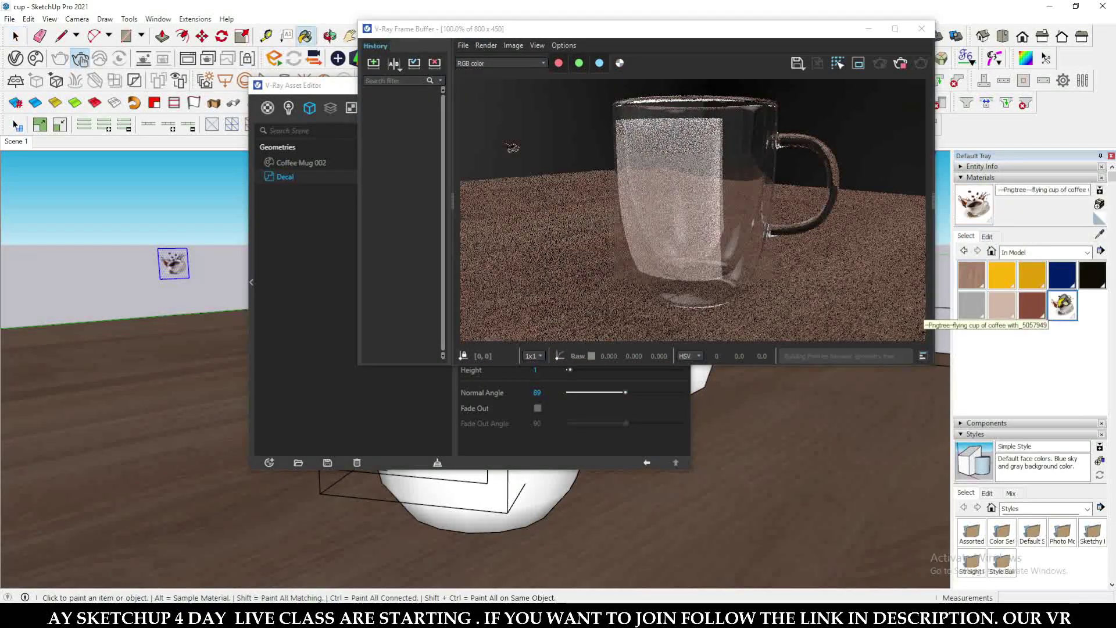
{"action": "left_click_drag", "start_coordinate": [689, 30], "coordinate": [898, 42]}
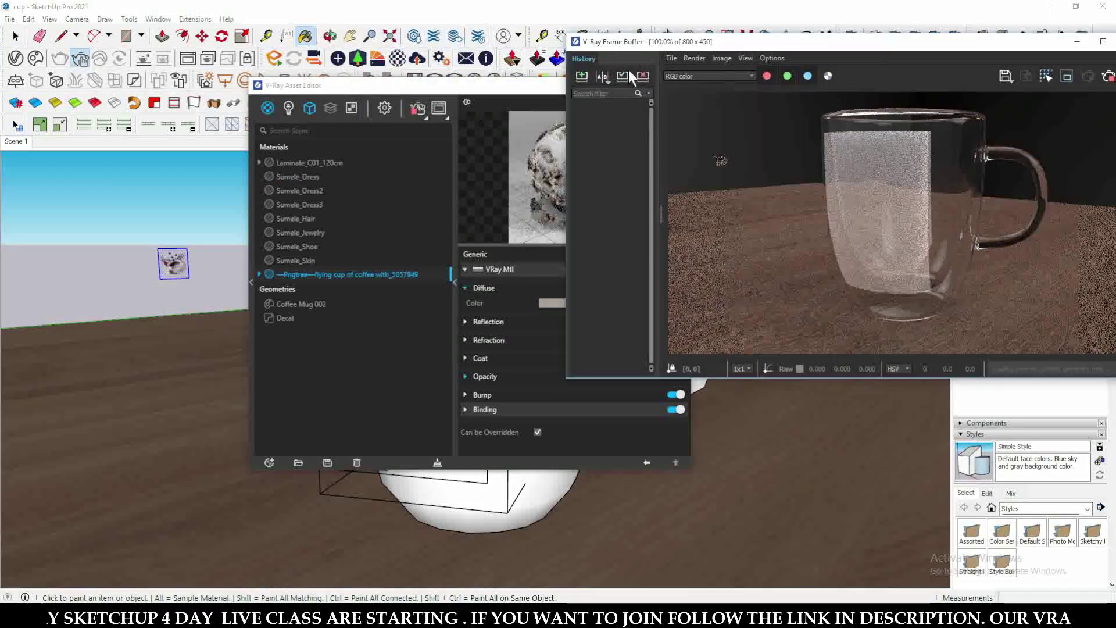
{"action": "left_click_drag", "start_coordinate": [526, 82], "coordinate": [507, 58]}
{"action": "left_click", "coordinate": [266, 294]}
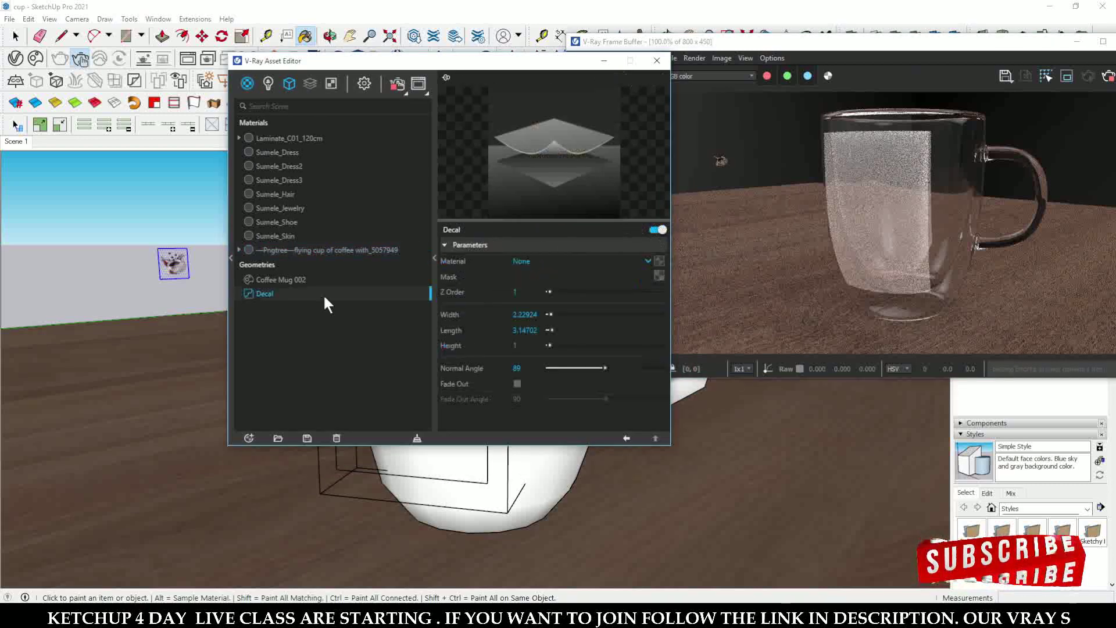
{"action": "left_click", "coordinate": [585, 270]}
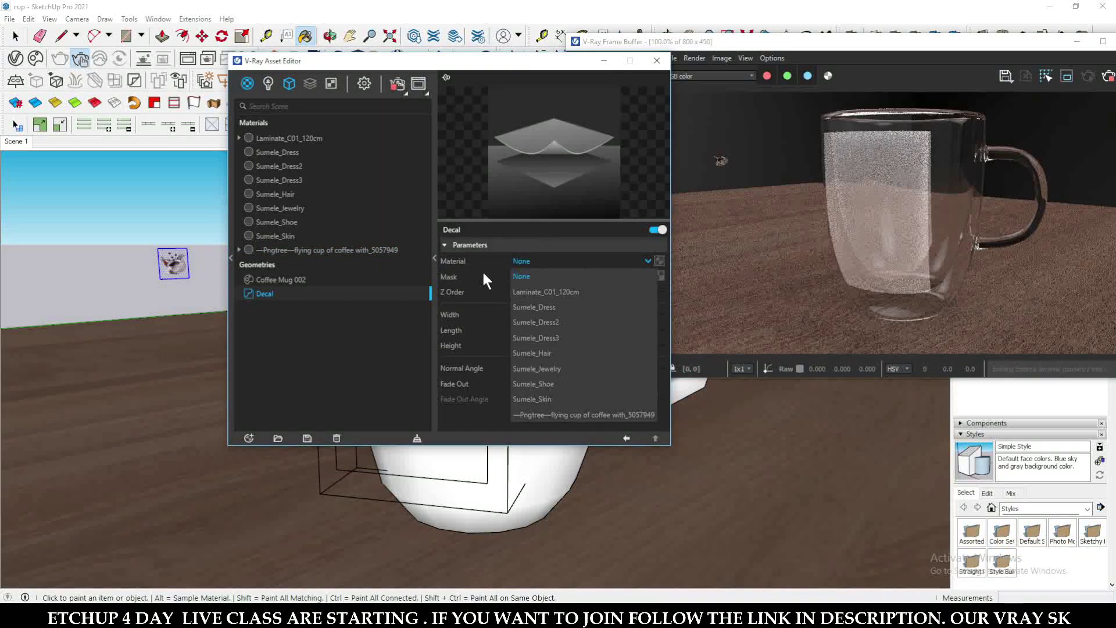
{"action": "left_click", "coordinate": [561, 414]}
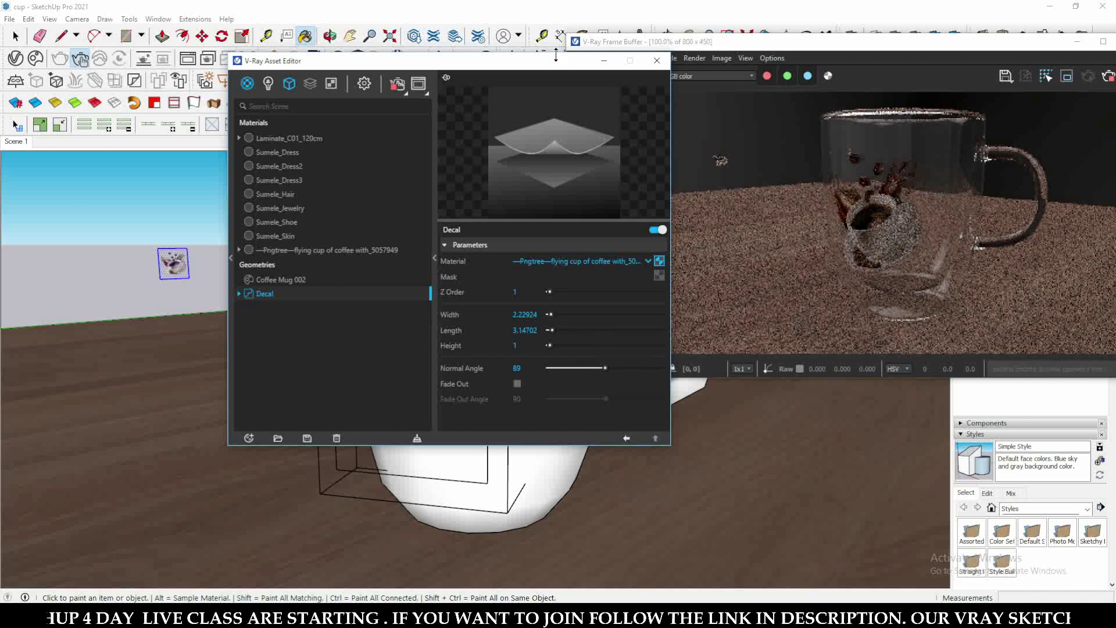
{"action": "left_click_drag", "start_coordinate": [556, 59], "coordinate": [396, 32]}
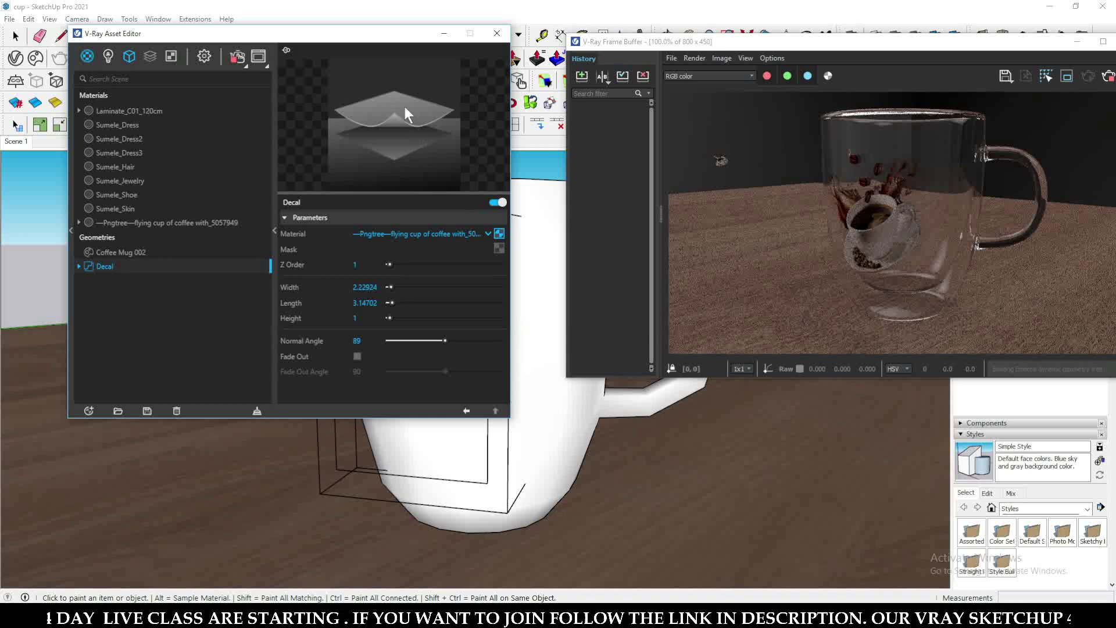
- Set the coffee-cup decal's Width, Length and Height all to 2
{"action": "left_click_drag", "start_coordinate": [382, 41], "coordinate": [203, 44]}
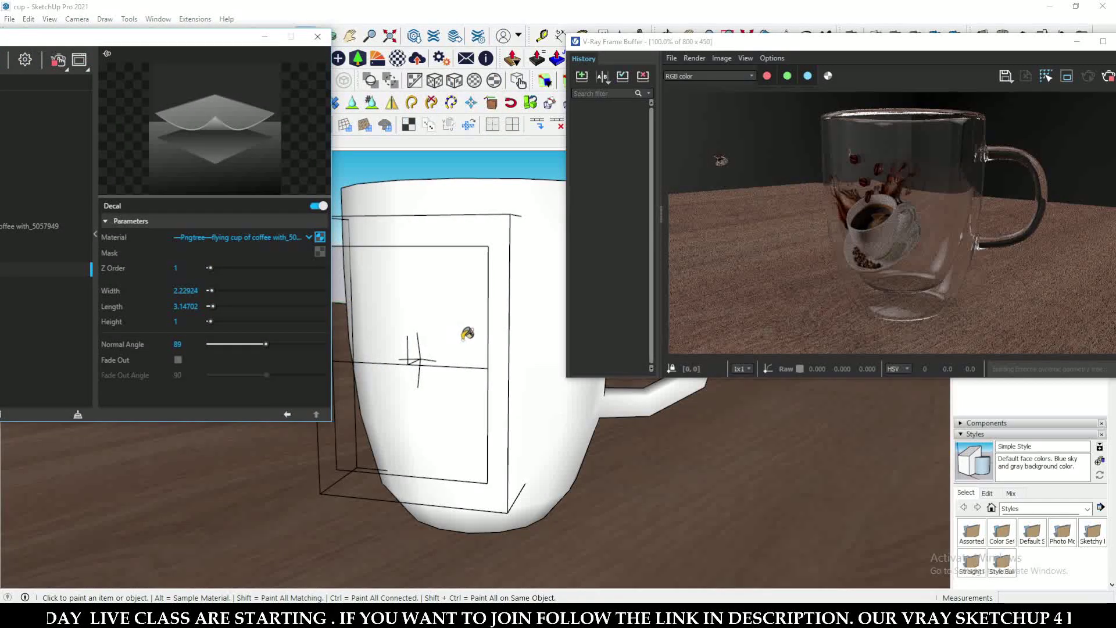
{"action": "left_click_drag", "start_coordinate": [461, 338], "coordinate": [466, 350]}
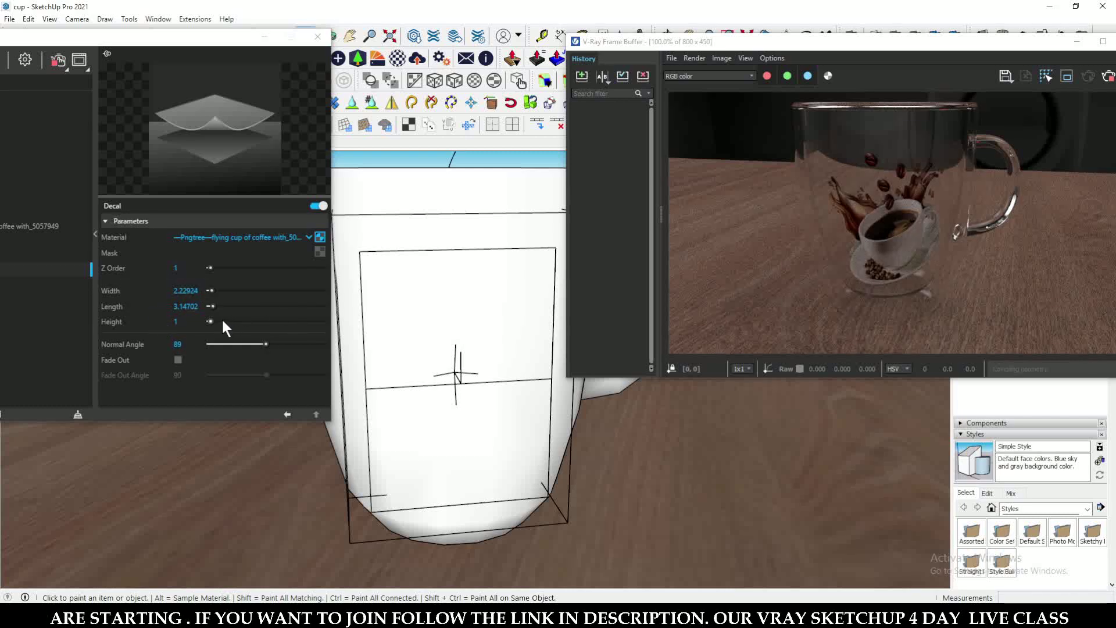
{"action": "left_click_drag", "start_coordinate": [211, 306], "coordinate": [217, 304]}
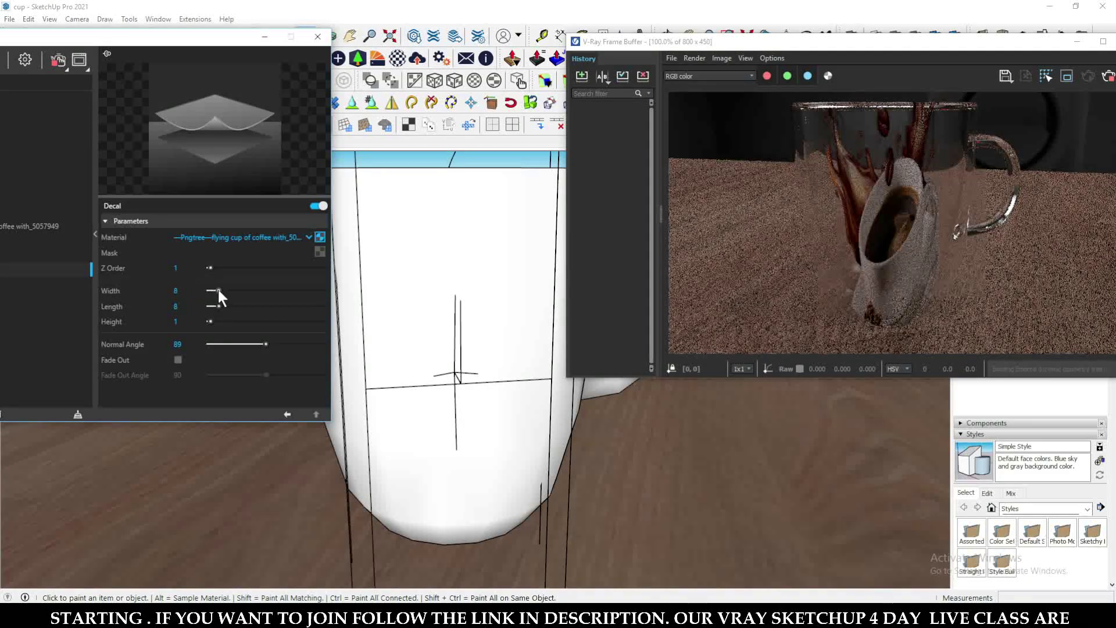
{"action": "left_click", "coordinate": [218, 291]}
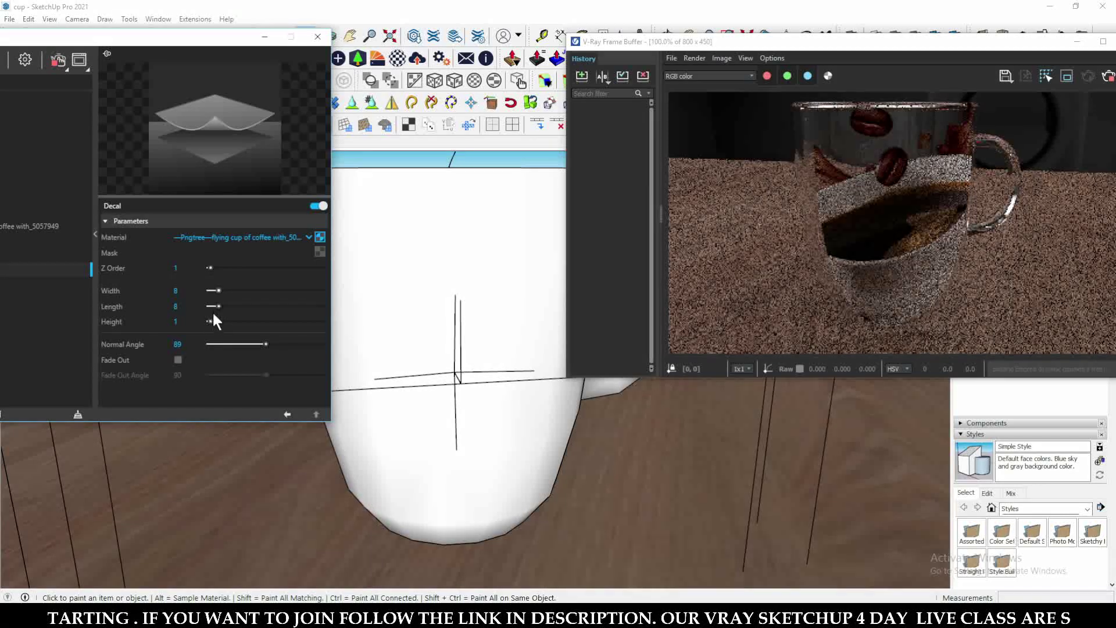
{"action": "left_click", "coordinate": [217, 322]}
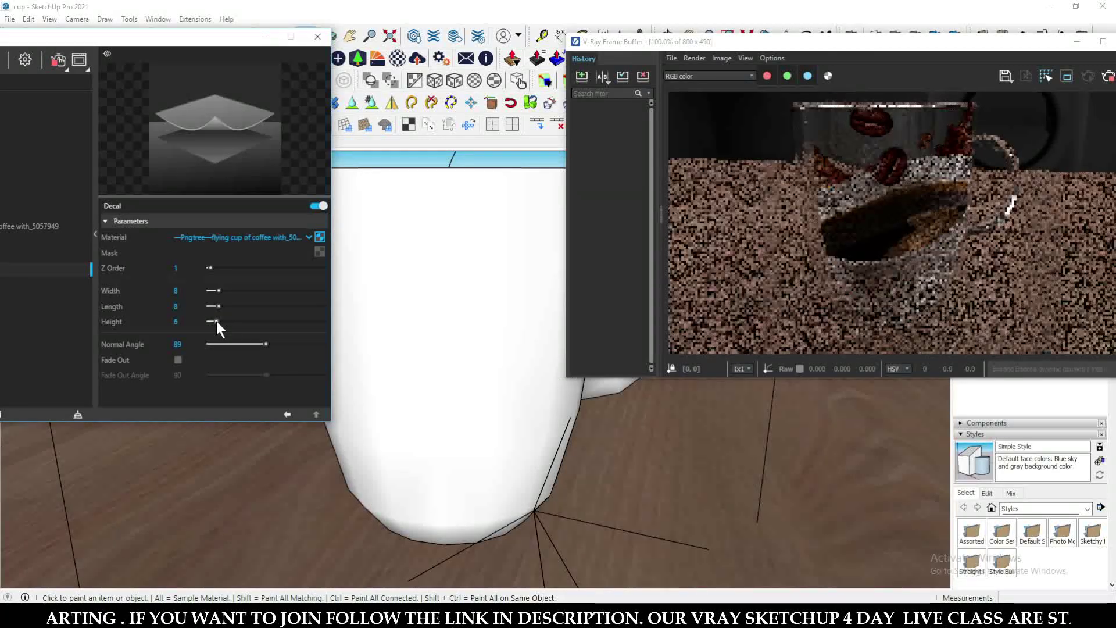
{"action": "left_click_drag", "start_coordinate": [217, 321], "coordinate": [212, 323]}
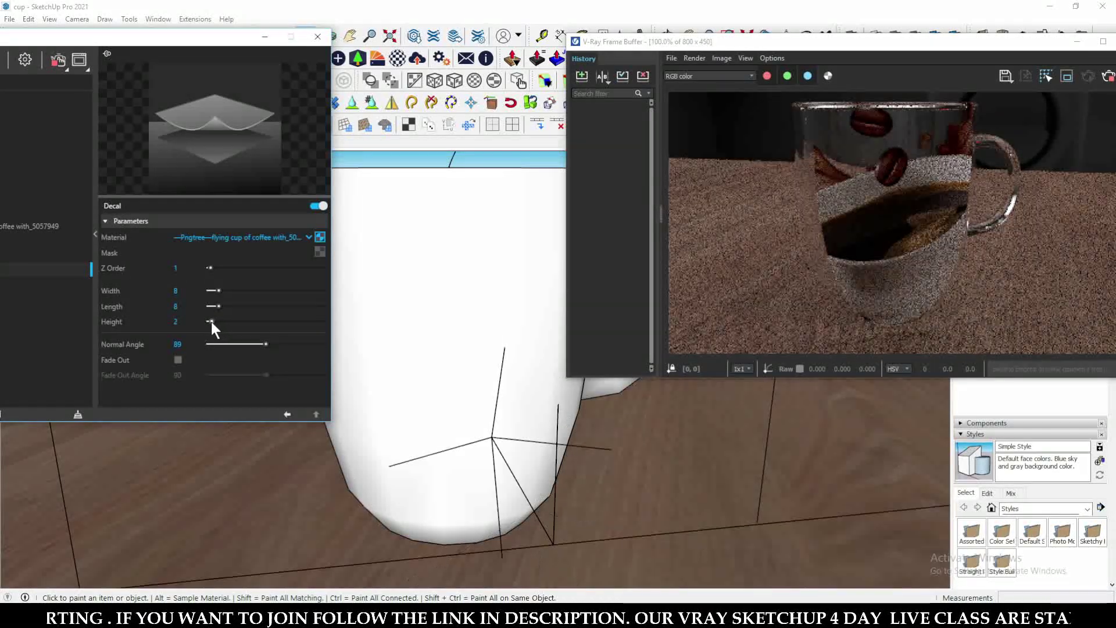
{"action": "left_click", "coordinate": [213, 306]}
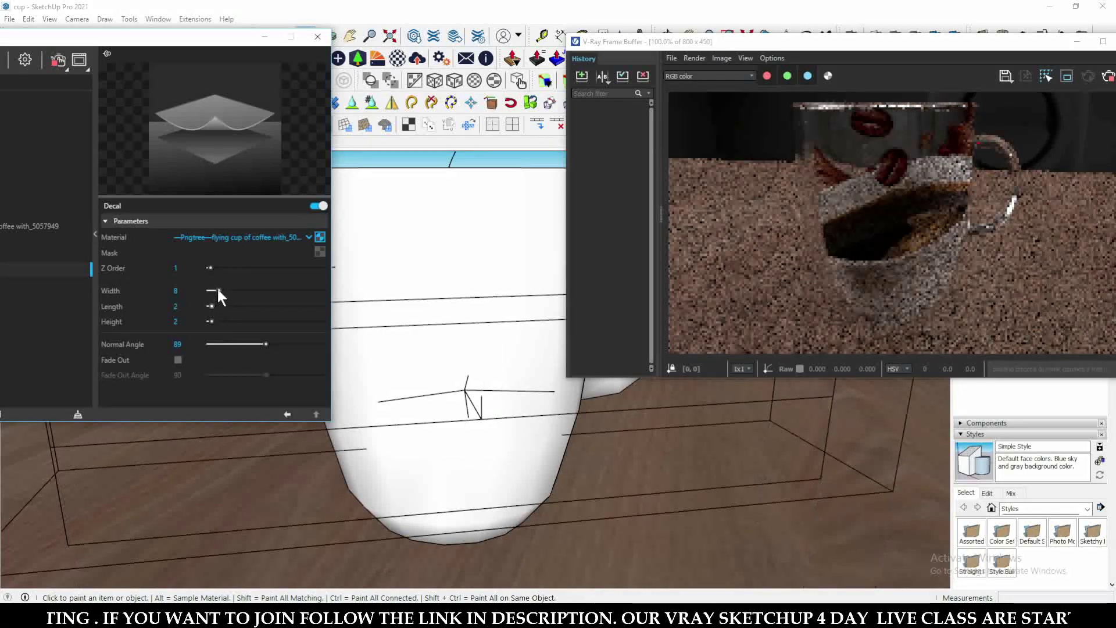
{"action": "left_click_drag", "start_coordinate": [218, 290], "coordinate": [212, 291]}
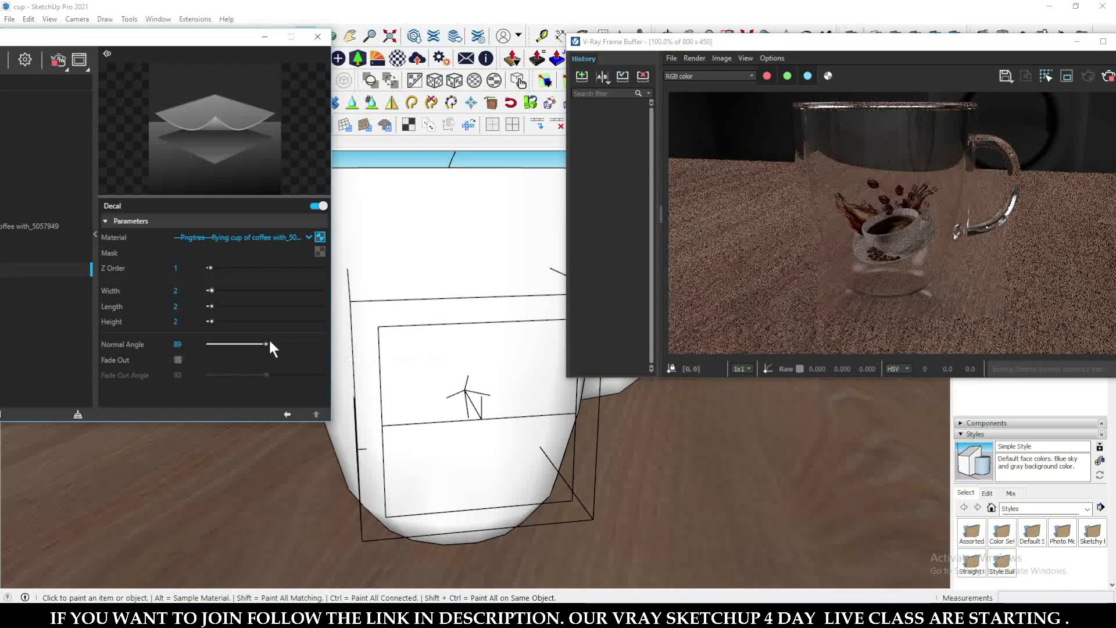
- Set the decal's Normal Angle to 90 and check the cup from the side
{"action": "left_click_drag", "start_coordinate": [266, 344], "coordinate": [333, 344]}
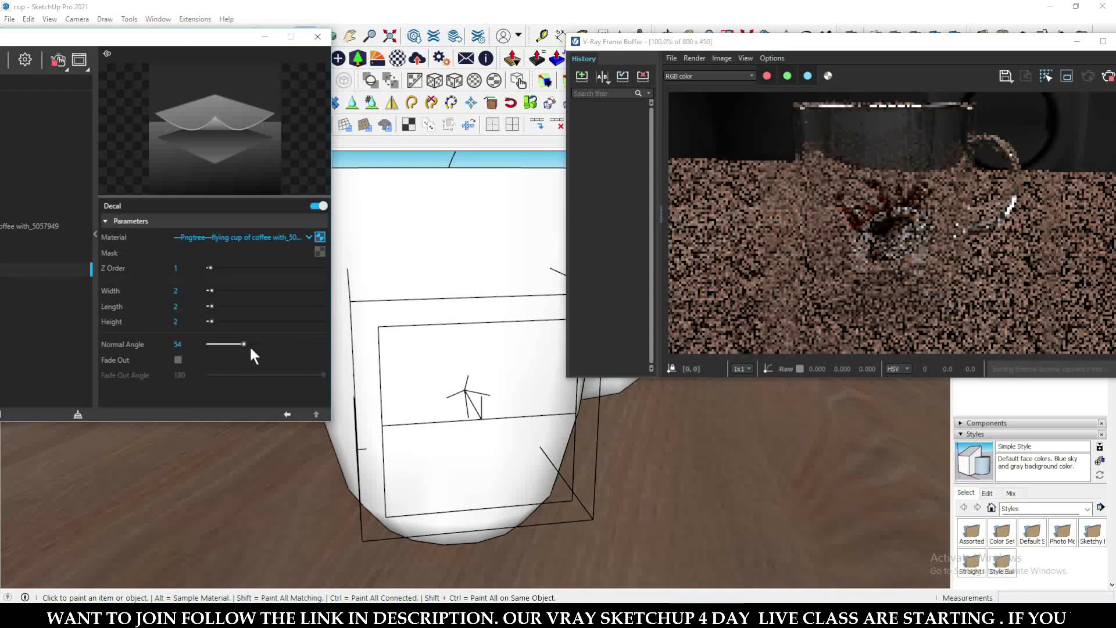
{"action": "left_click_drag", "start_coordinate": [244, 344], "coordinate": [327, 345]}
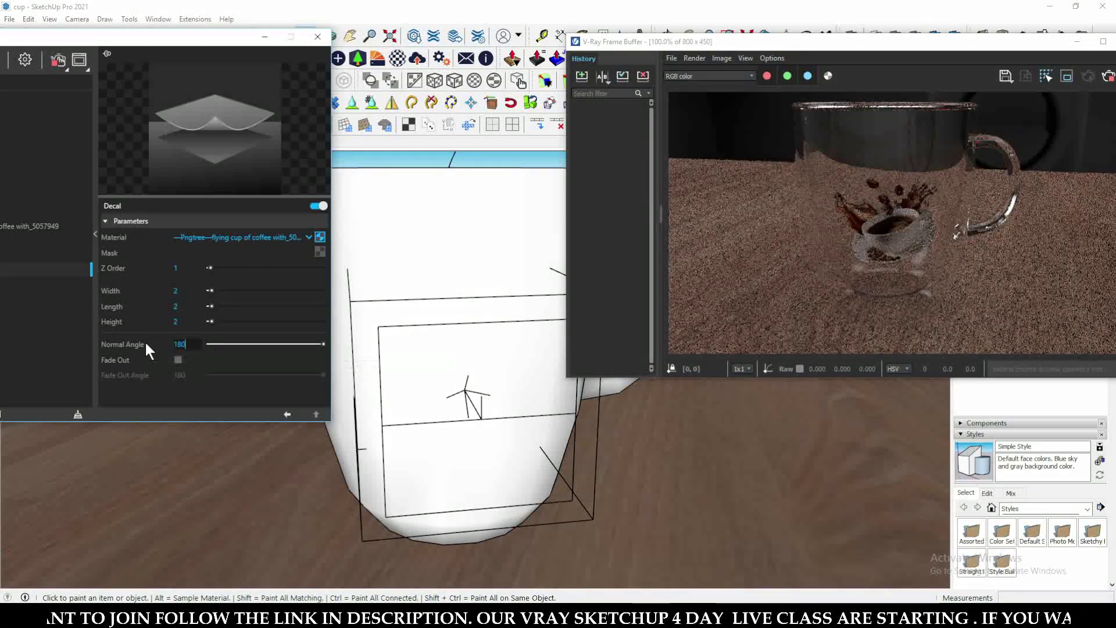
{"action": "key", "text": "BackSpace"}
{"action": "key", "text": "BackSpace"}
{"action": "key", "text": "BackSpace"}
{"action": "type", "text": "90"}
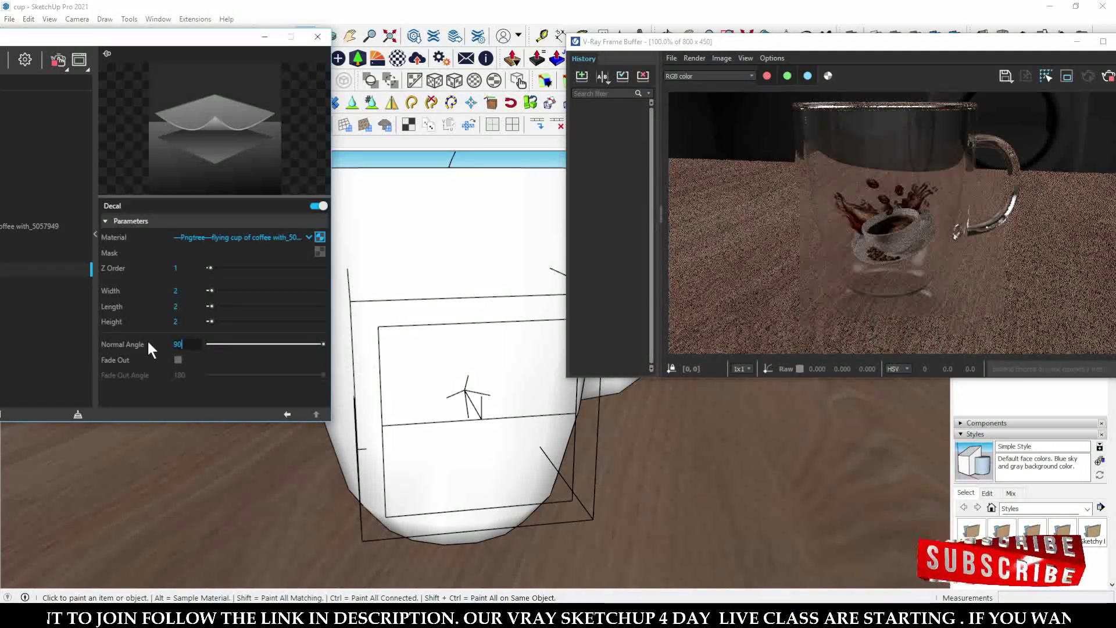
{"action": "key", "text": "Return"}
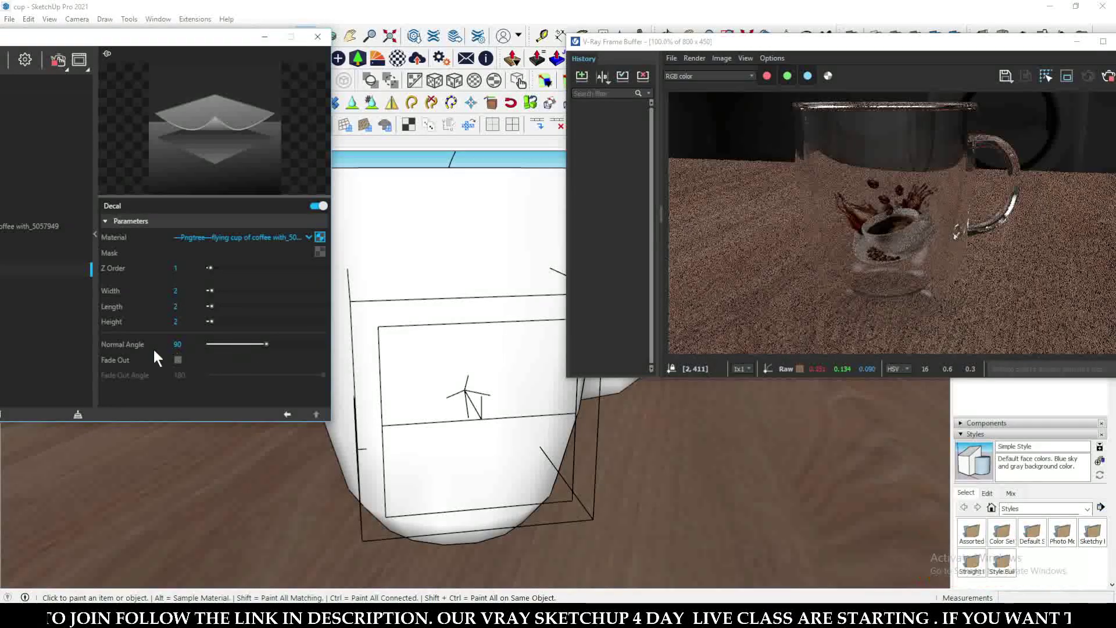
{"action": "mouse_move", "coordinate": [489, 391]}
{"action": "middle_mouse_down"}
{"action": "mouse_move", "coordinate": [451, 387]}
{"action": "mouse_move", "coordinate": [603, 448]}
{"action": "mouse_move", "coordinate": [521, 399]}
{"action": "mouse_move", "coordinate": [535, 399]}
{"action": "middle_mouse_up"}
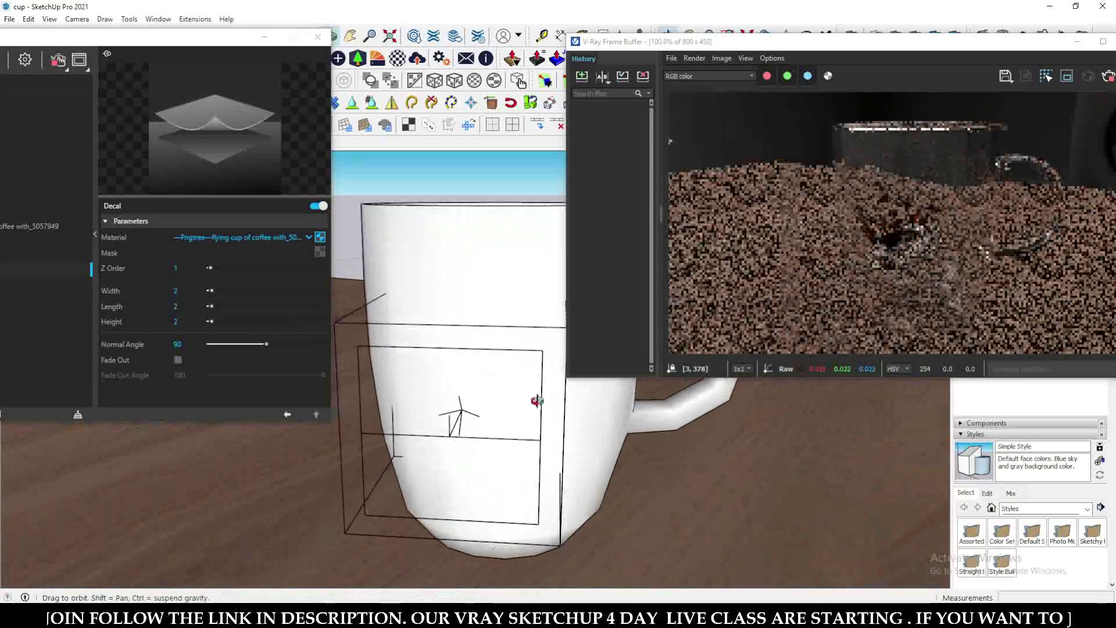
- Move the Frame Buffer aside and orbit to a side-on view of the white car in Scene 2
{"action": "left_click_drag", "start_coordinate": [1036, 44], "coordinate": [954, 38]}
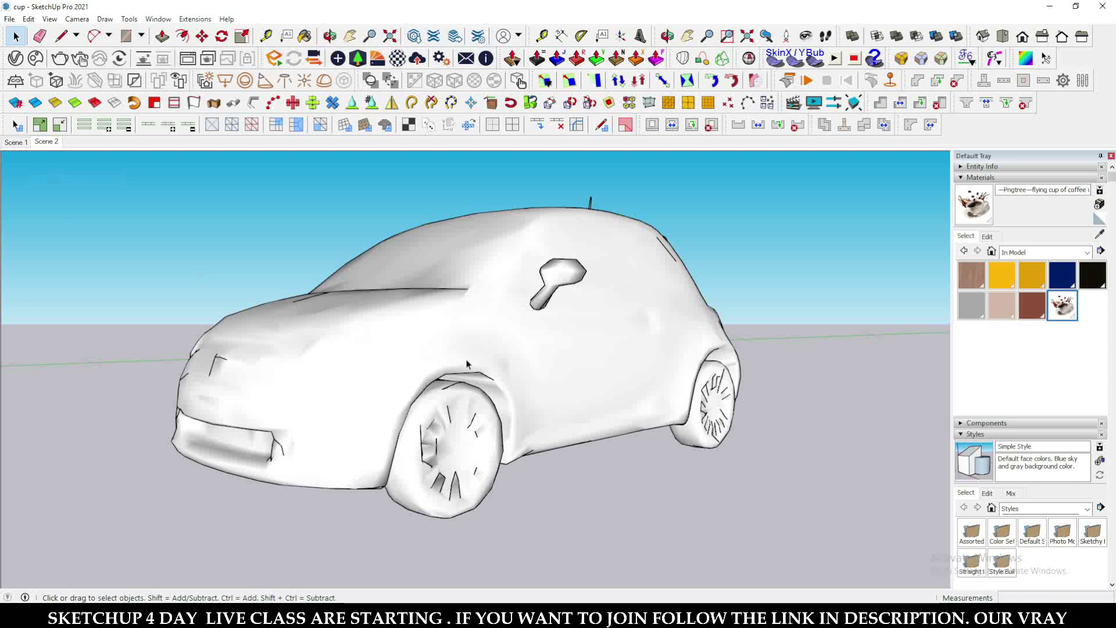
{"action": "middle_click_drag", "start_coordinate": [431, 354], "coordinate": [387, 331]}
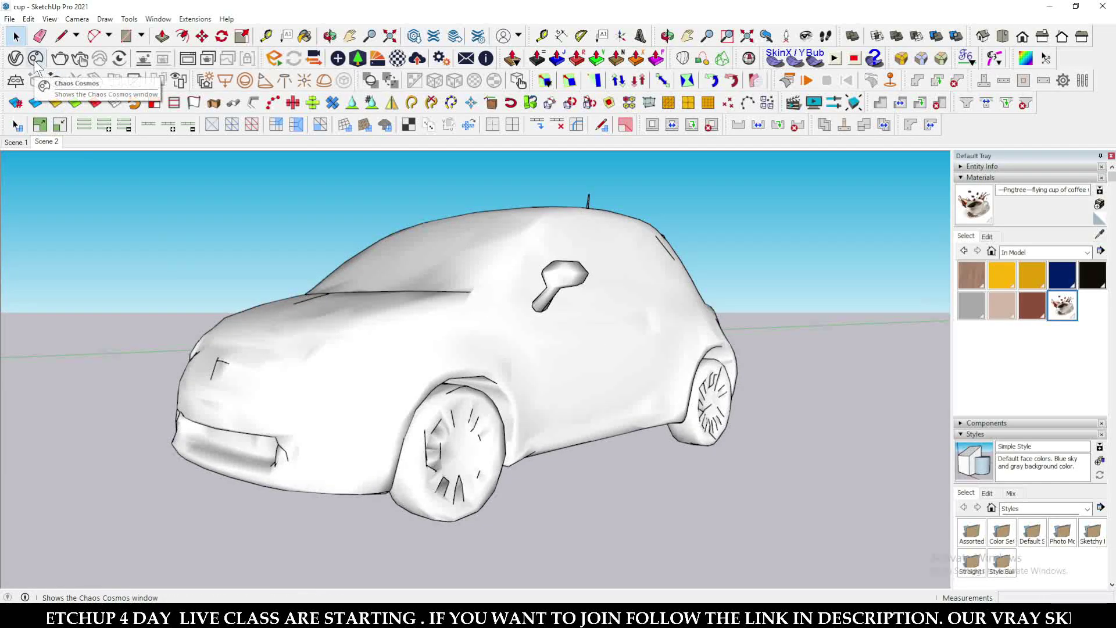
{"action": "middle_click_drag", "start_coordinate": [337, 307], "coordinate": [349, 309]}
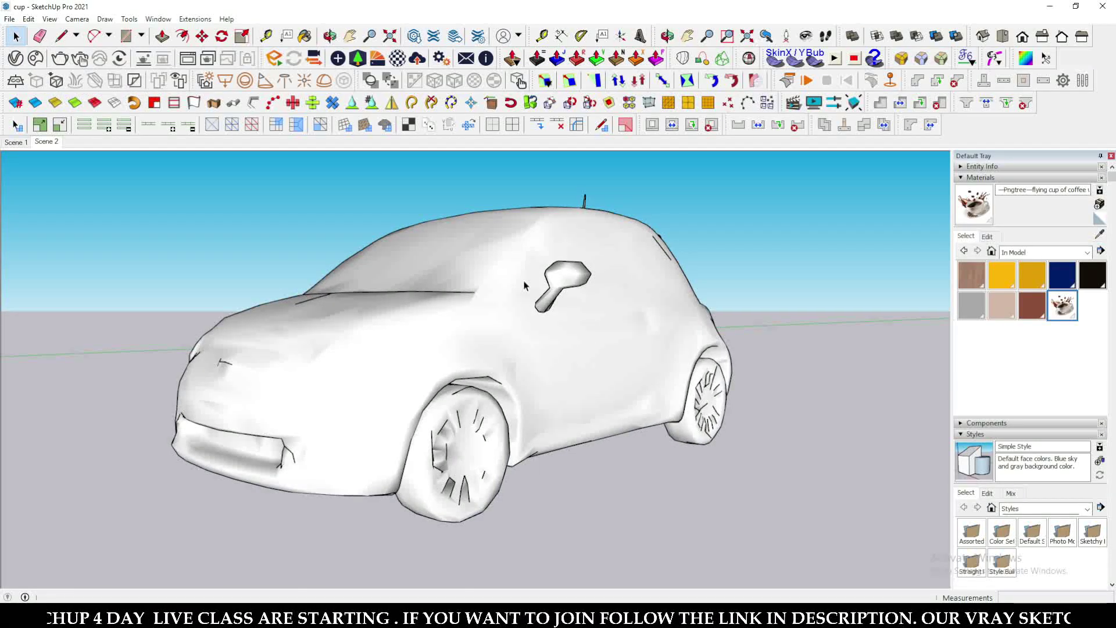
{"action": "middle_click_drag", "start_coordinate": [525, 285], "coordinate": [385, 321]}
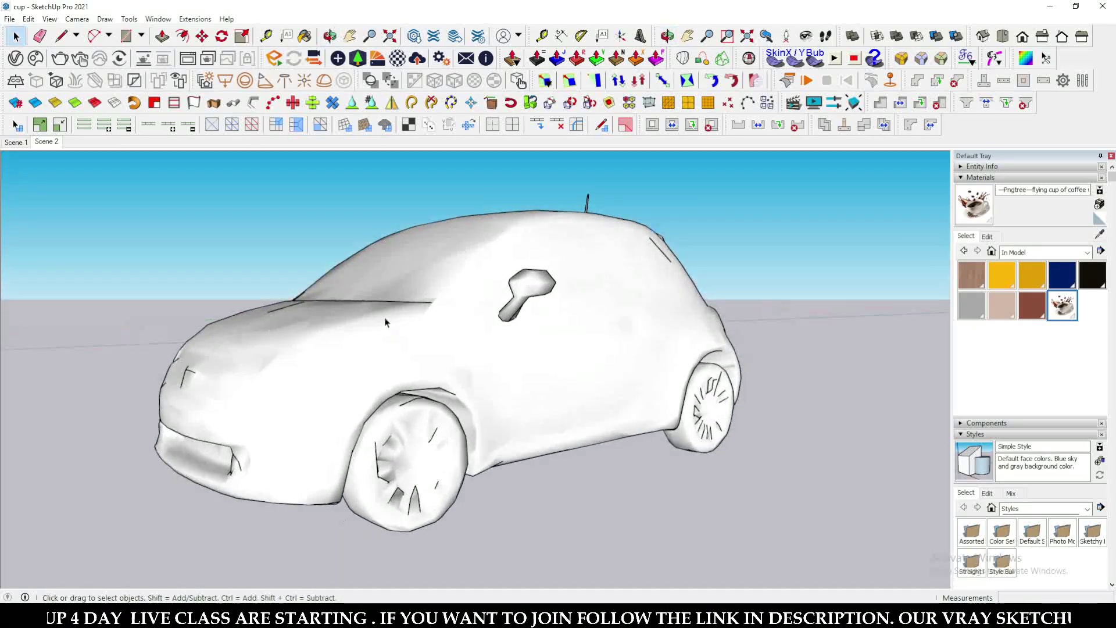
- Start an interactive V-Ray render of the car and restore the render window's size
{"action": "left_click", "coordinate": [81, 59]}
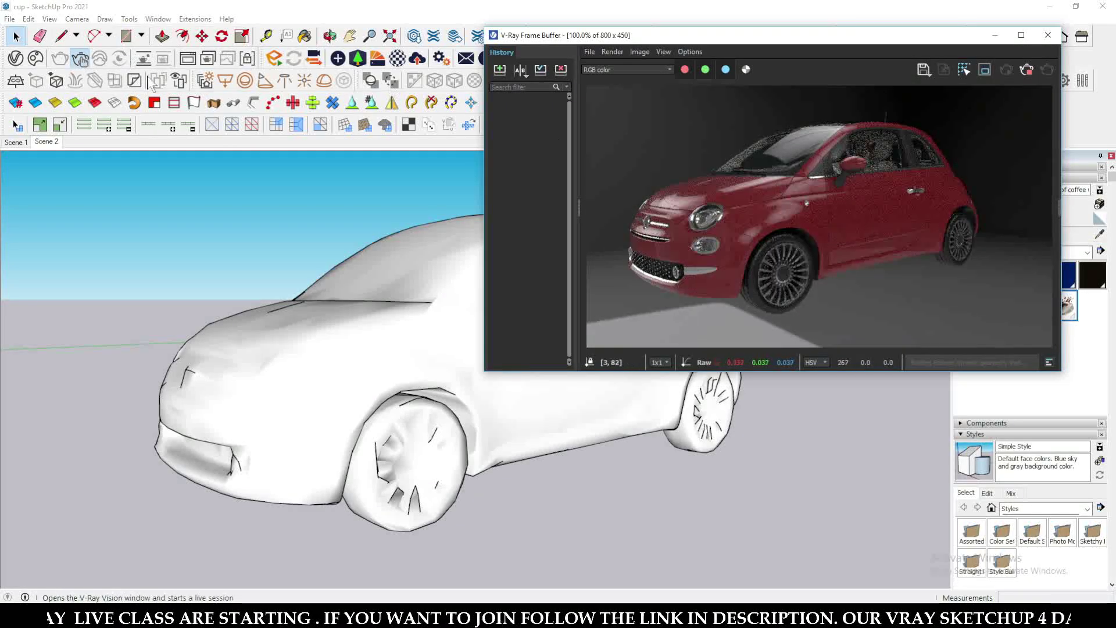
{"action": "left_click_drag", "start_coordinate": [613, 37], "coordinate": [650, 1]}
{"action": "key", "text": "super+Down"}
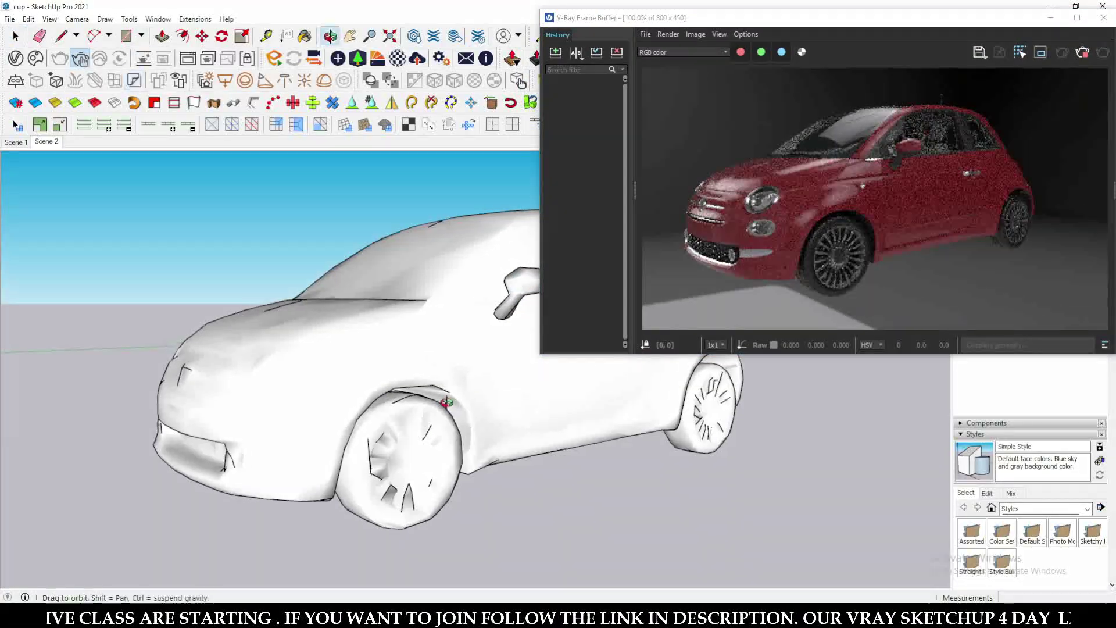
- Draw the decal rectangle across the red car's side door and orbit back to a side view
{"action": "middle_click_drag", "start_coordinate": [291, 349], "coordinate": [378, 349]}
{"action": "middle_click_drag", "start_coordinate": [304, 393], "coordinate": [279, 372]}
{"action": "key", "text": "r"}
{"action": "left_click", "coordinate": [173, 345]}
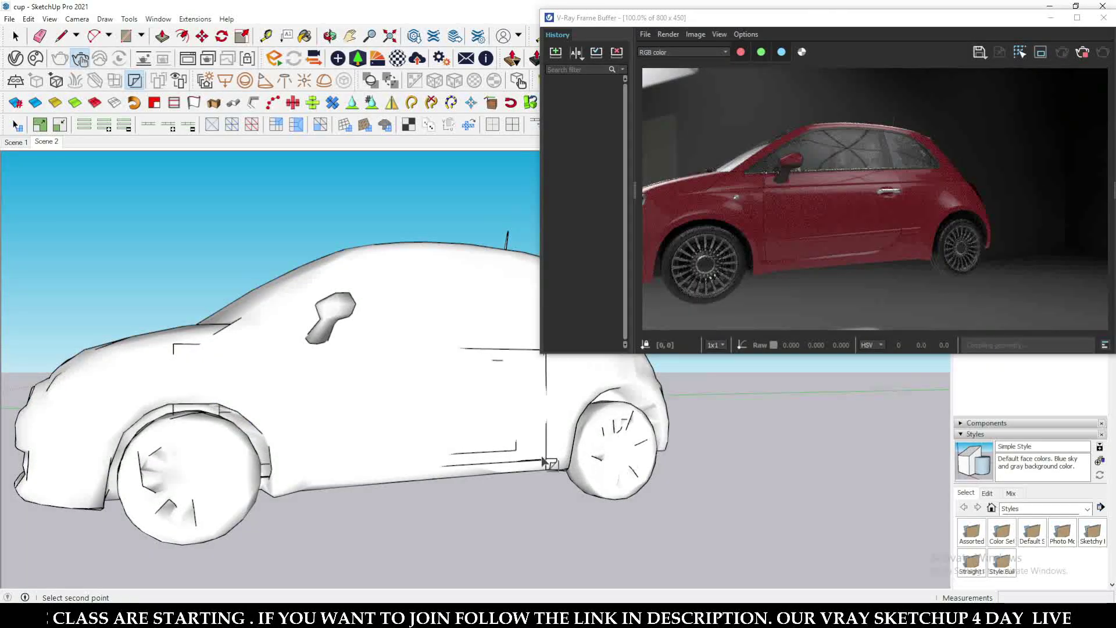
{"action": "left_click", "coordinate": [565, 464]}
{"action": "middle_click_drag", "start_coordinate": [610, 474], "coordinate": [553, 396]}
{"action": "key", "text": "space"}
{"action": "middle_click_drag", "start_coordinate": [504, 467], "coordinate": [511, 429]}
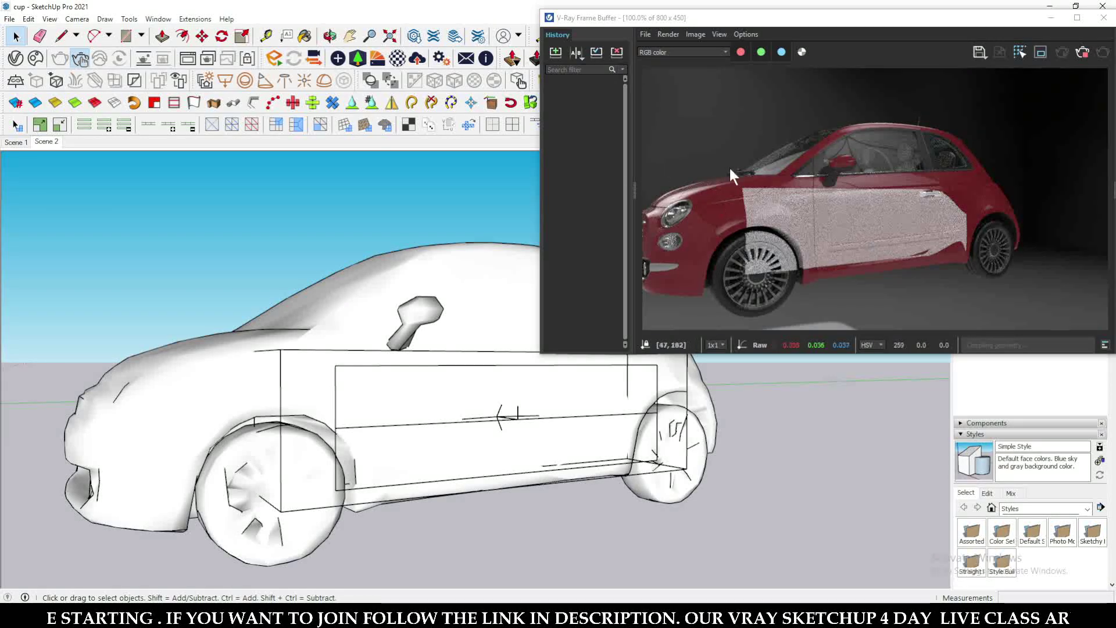
- Import the Spider-Man PNG from Downloads, place it beside the car and explode it
{"action": "left_click", "coordinate": [9, 19]}
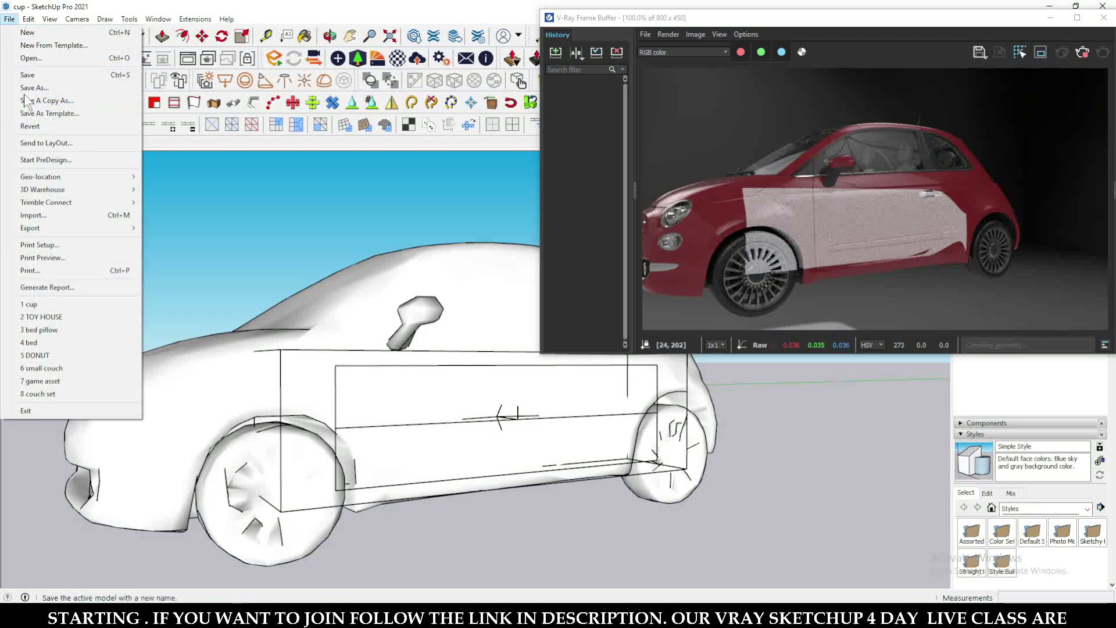
{"action": "left_click", "coordinate": [44, 219]}
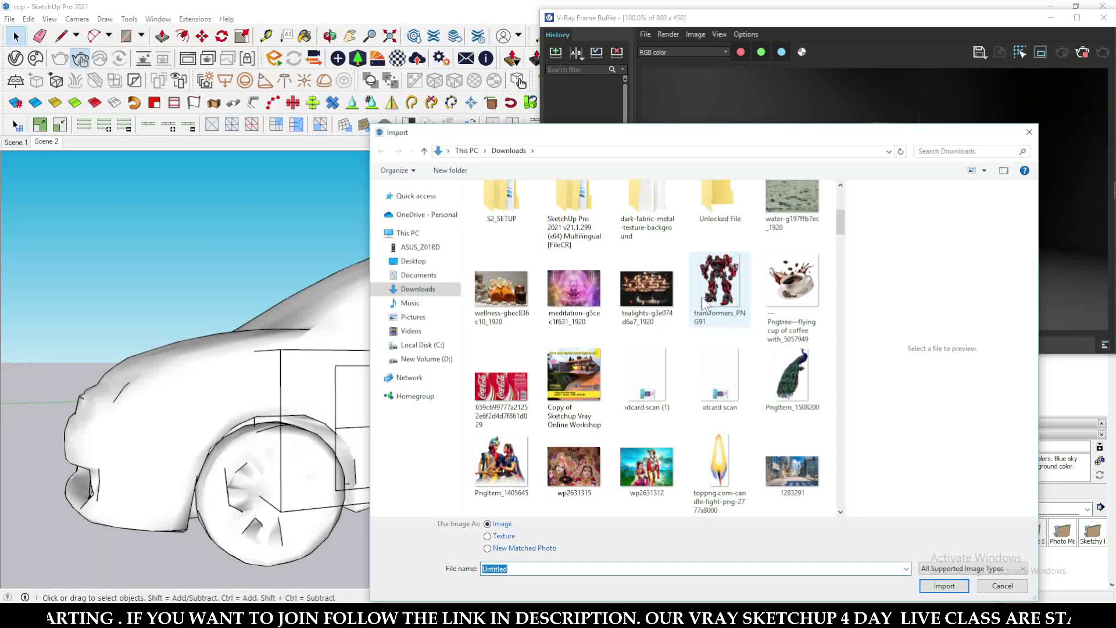
{"action": "scroll", "coordinate": [702, 296], "scroll_direction": "down", "scroll_amount": 2}
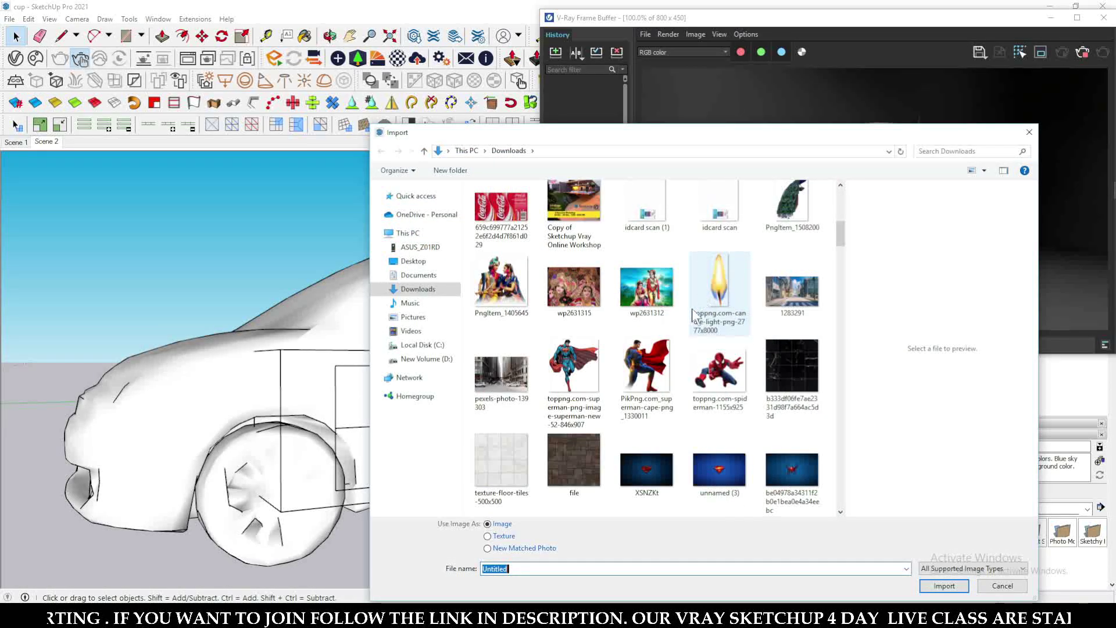
{"action": "left_click", "coordinate": [720, 379]}
{"action": "left_click", "coordinate": [943, 586]}
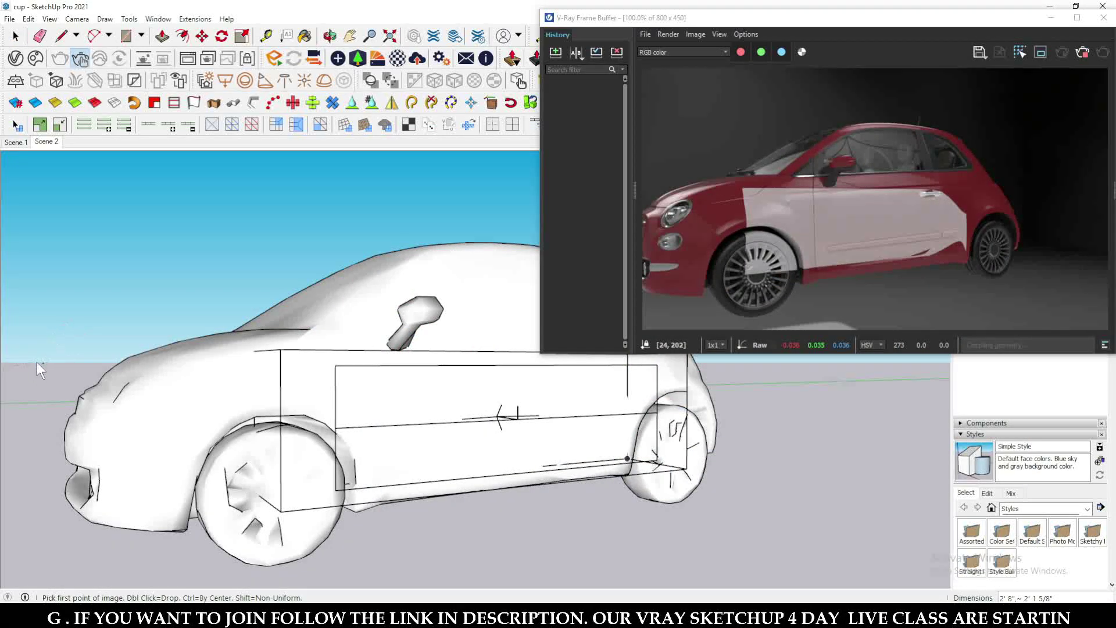
{"action": "left_click", "coordinate": [57, 382]}
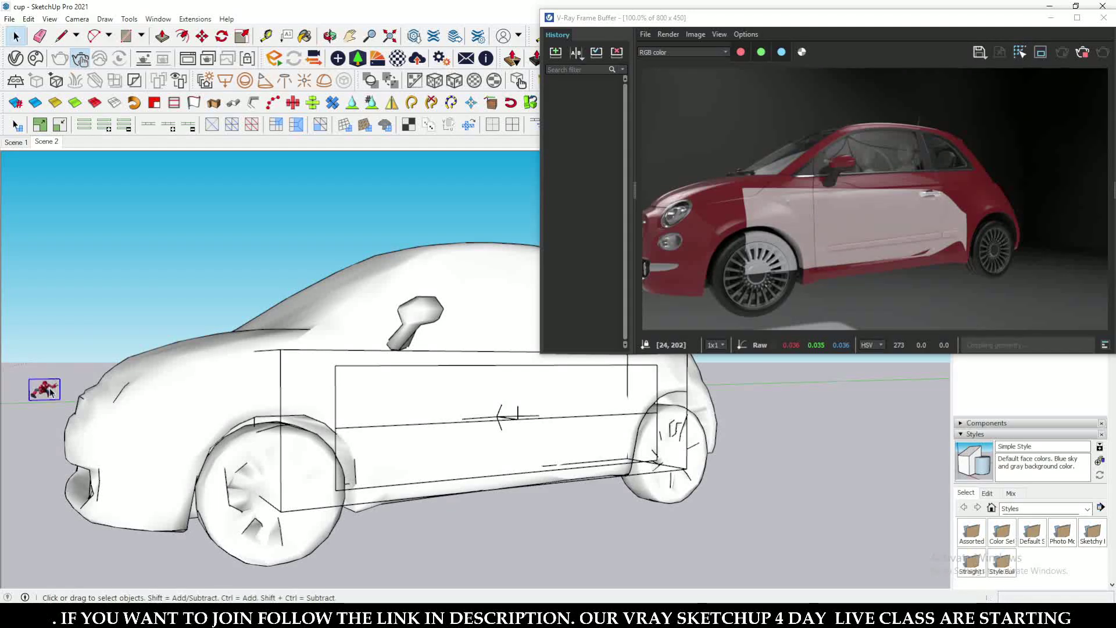
{"action": "right_click", "coordinate": [50, 388]}
{"action": "left_click", "coordinate": [95, 227]}
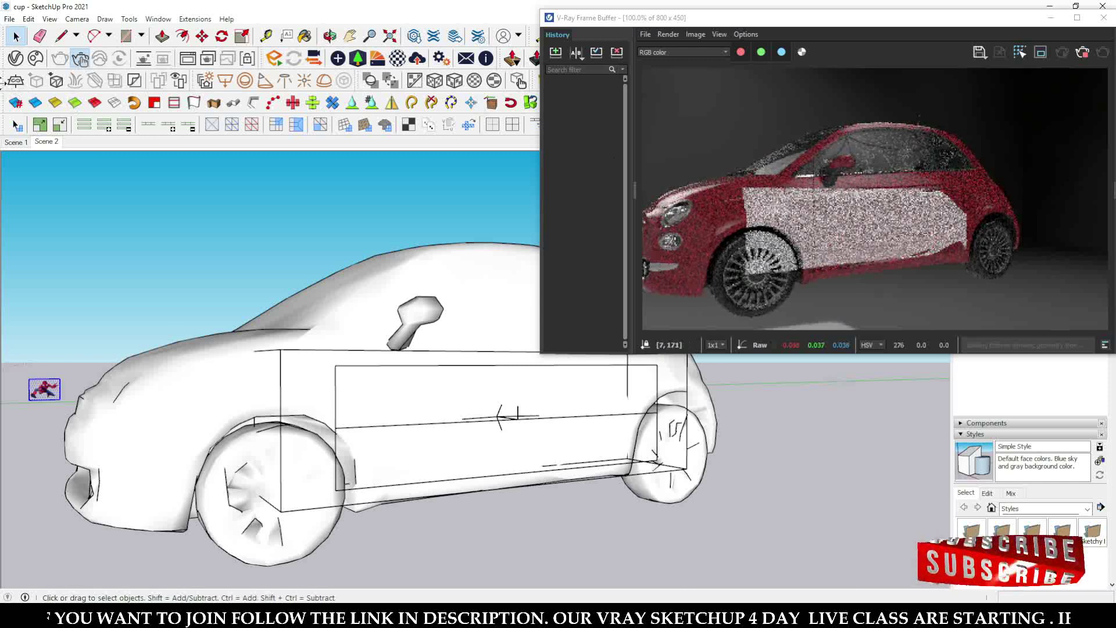
- Set Decal#1's material to toppng.com-spiderman-1155x925 in the V-Ray Asset Editor
{"action": "left_click", "coordinate": [16, 59]}
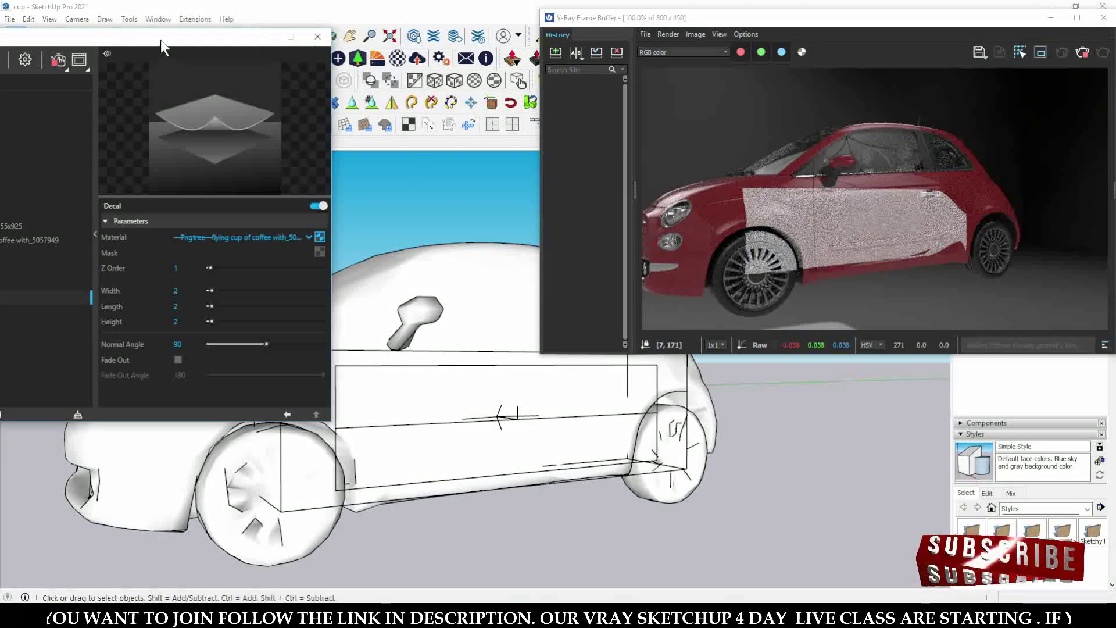
{"action": "left_click_drag", "start_coordinate": [161, 42], "coordinate": [382, 41]}
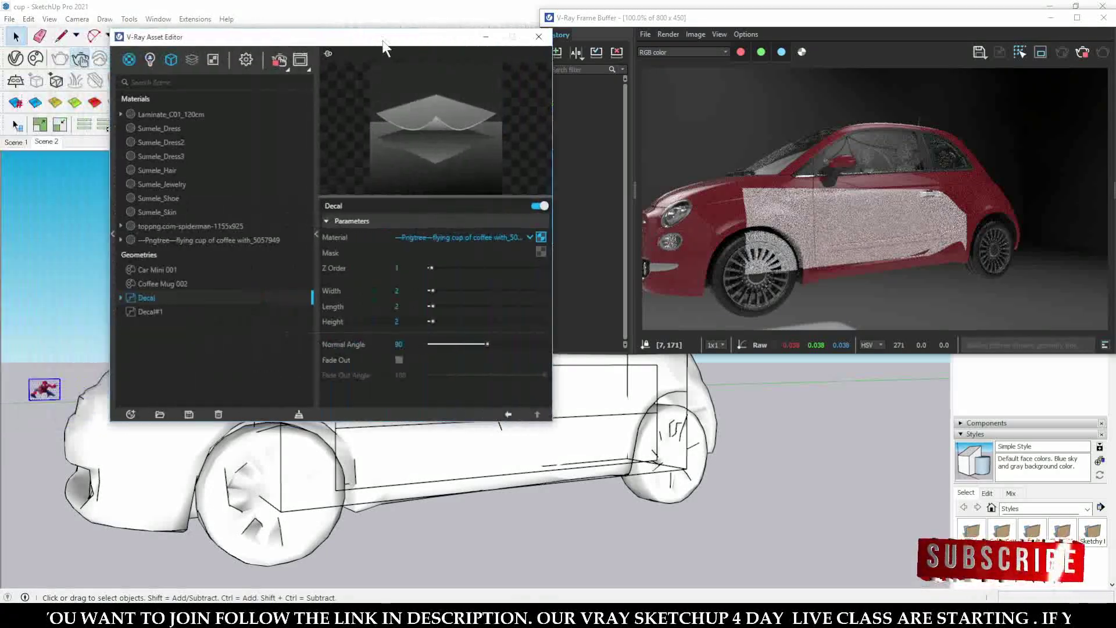
{"action": "left_click", "coordinate": [469, 235]}
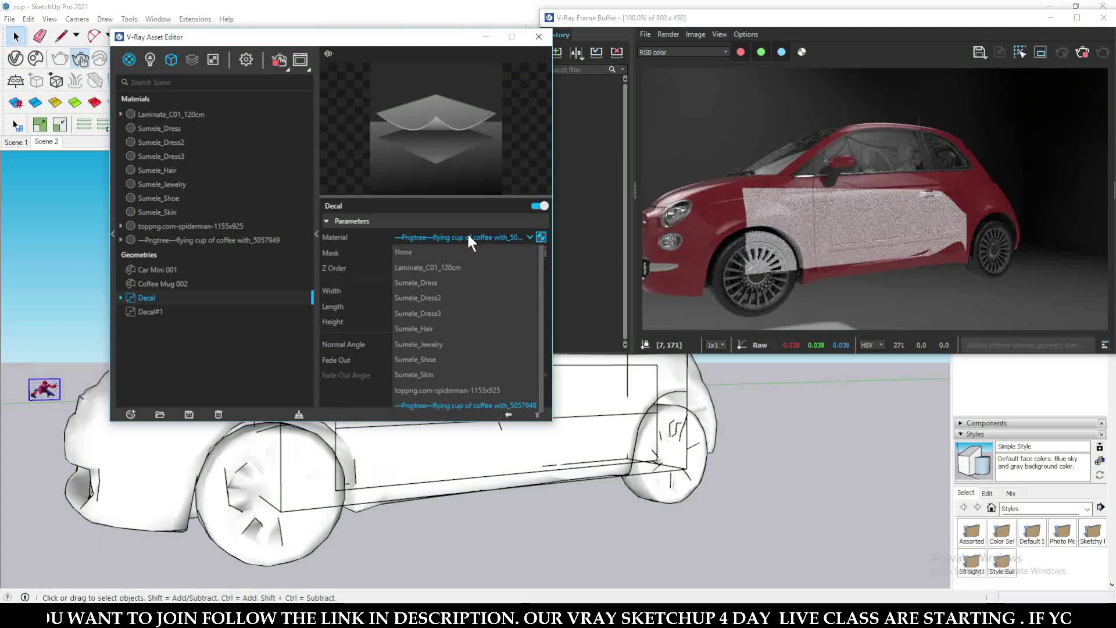
{"action": "left_click", "coordinate": [154, 312]}
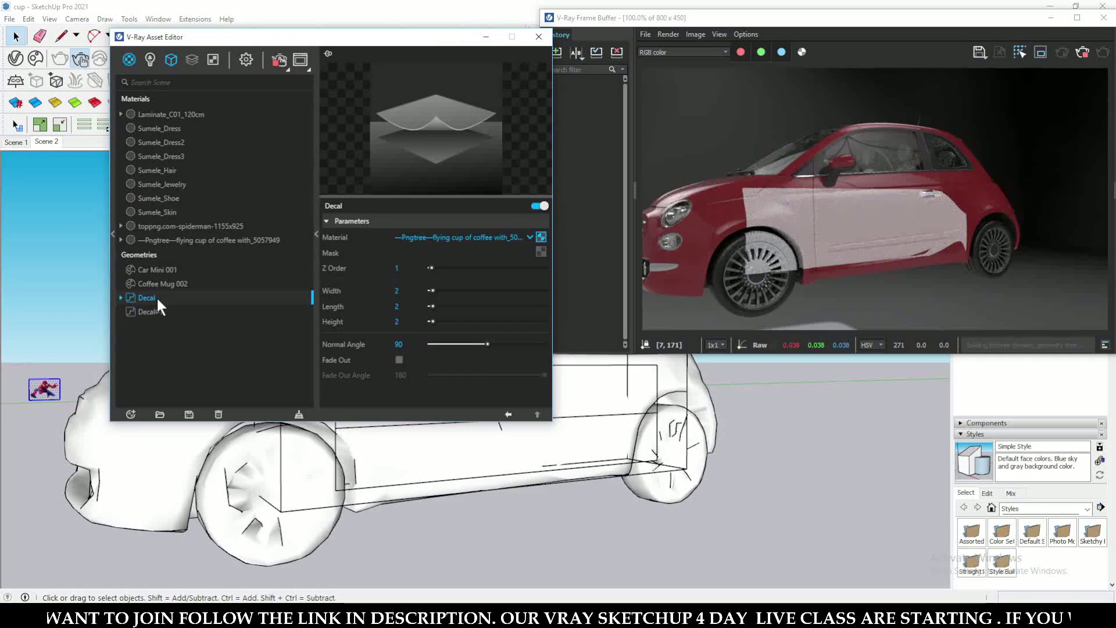
{"action": "left_click", "coordinate": [159, 311]}
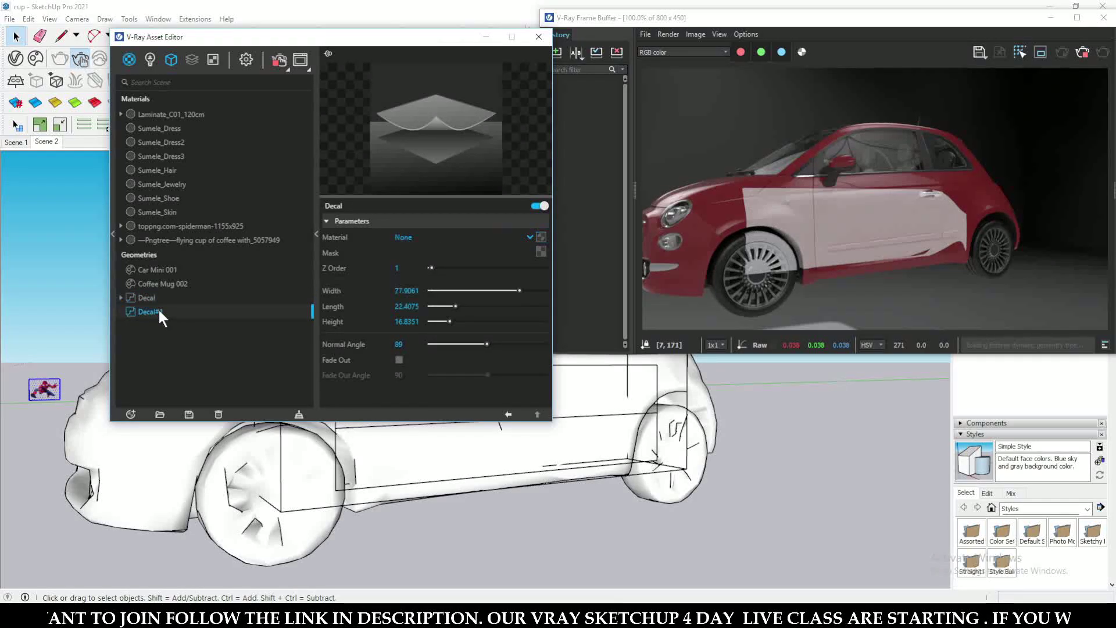
{"action": "left_click", "coordinate": [421, 240]}
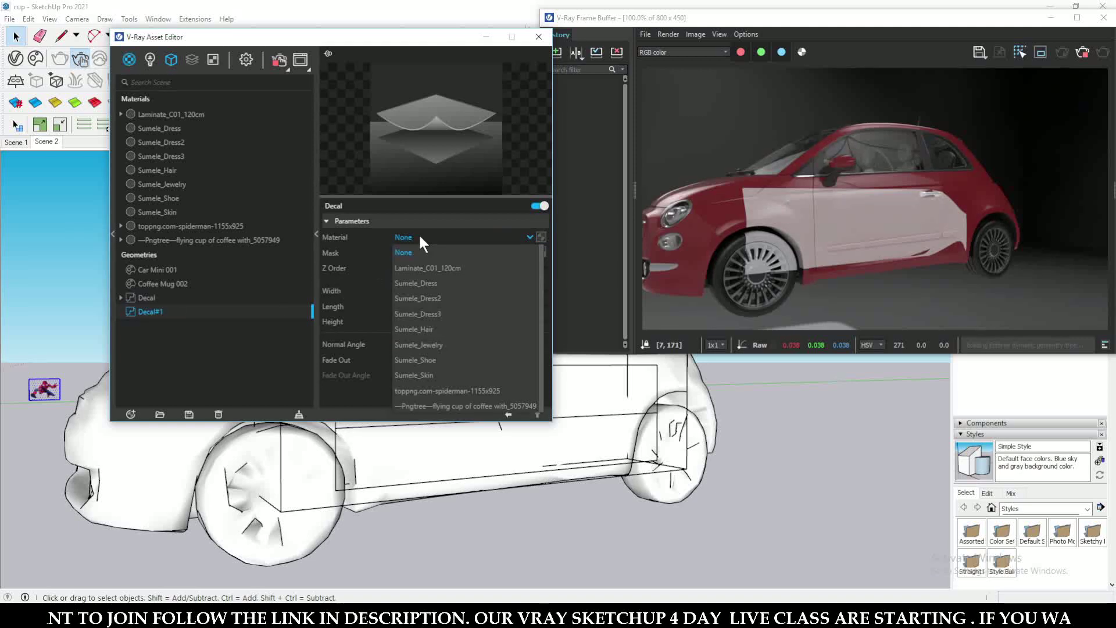
{"action": "left_click", "coordinate": [455, 390]}
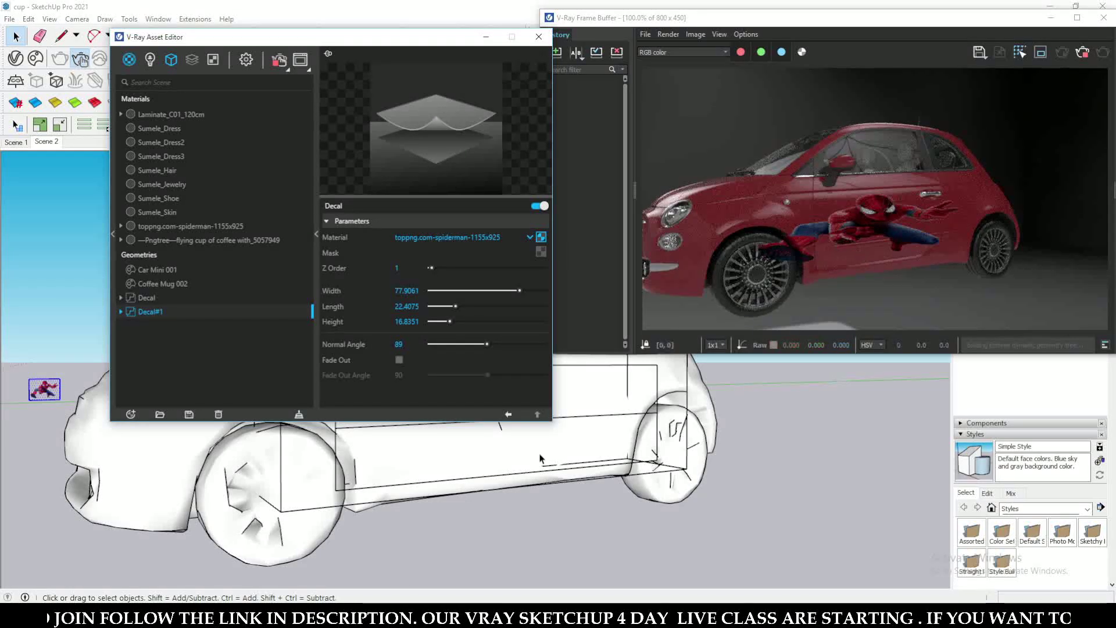
- Move the Spider-Man decal box further along the car's side
{"action": "left_click", "coordinate": [632, 472]}
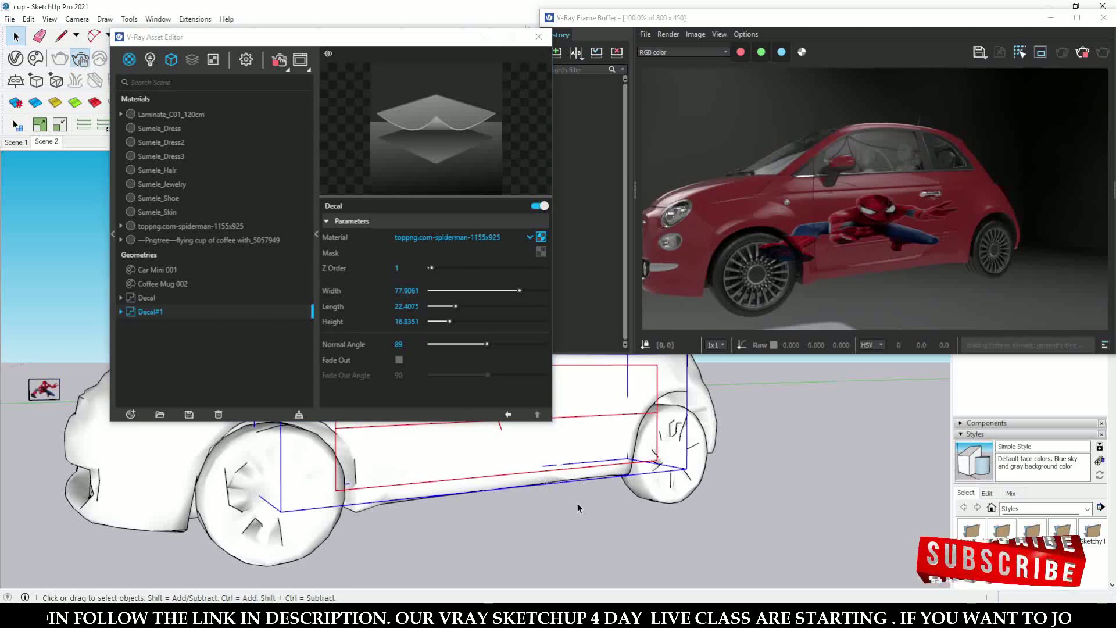
{"action": "middle_click_drag", "start_coordinate": [632, 490], "coordinate": [616, 491]}
{"action": "mouse_move", "coordinate": [668, 465]}
{"action": "middle_mouse_down"}
{"action": "mouse_move", "coordinate": [523, 494]}
{"action": "mouse_move", "coordinate": [461, 491]}
{"action": "mouse_move", "coordinate": [437, 547]}
{"action": "middle_mouse_up"}
{"action": "left_click", "coordinate": [436, 547]}
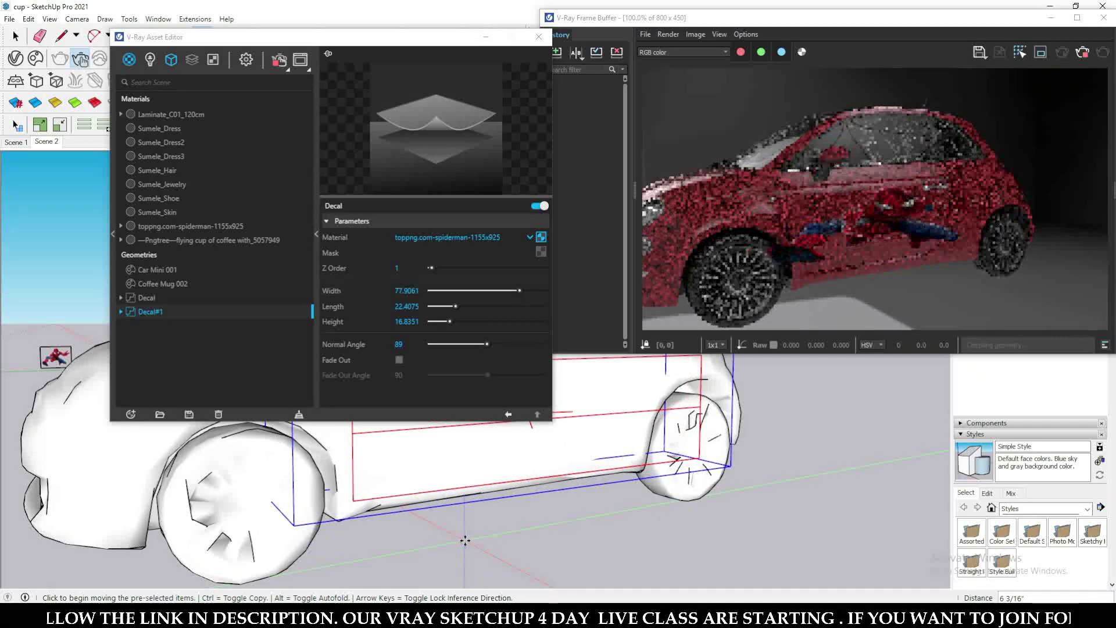
{"action": "left_click", "coordinate": [523, 523]}
{"action": "key", "text": "space"}
- Raise the Spider-Man decal's Length to 29 to enlarge the image
{"action": "left_click", "coordinate": [501, 540]}
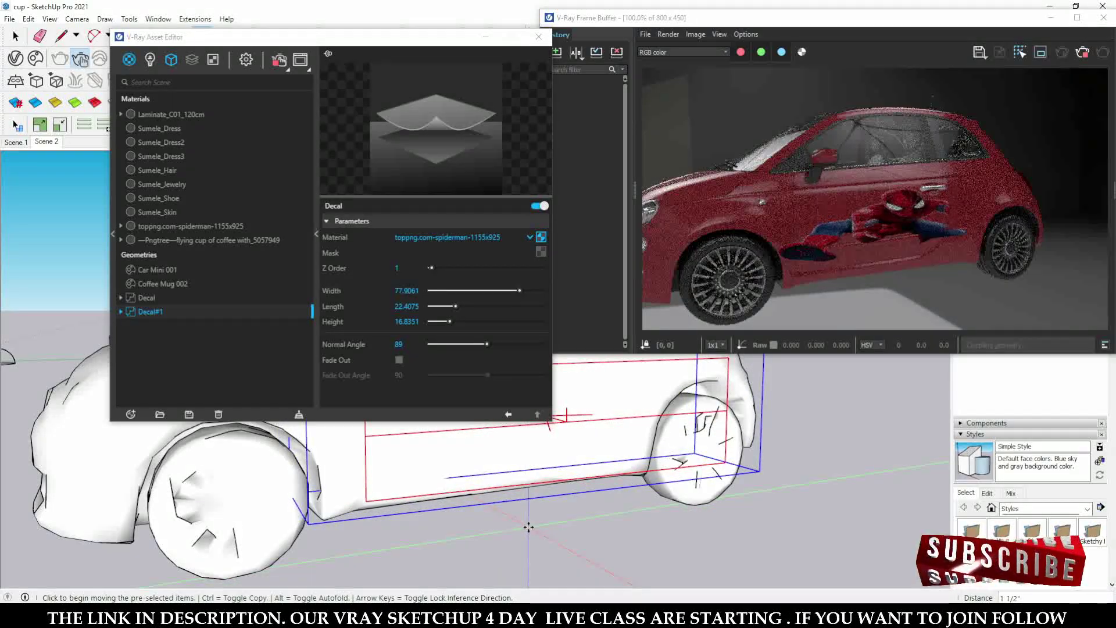
{"action": "key", "text": "Escape"}
{"action": "key", "text": "space"}
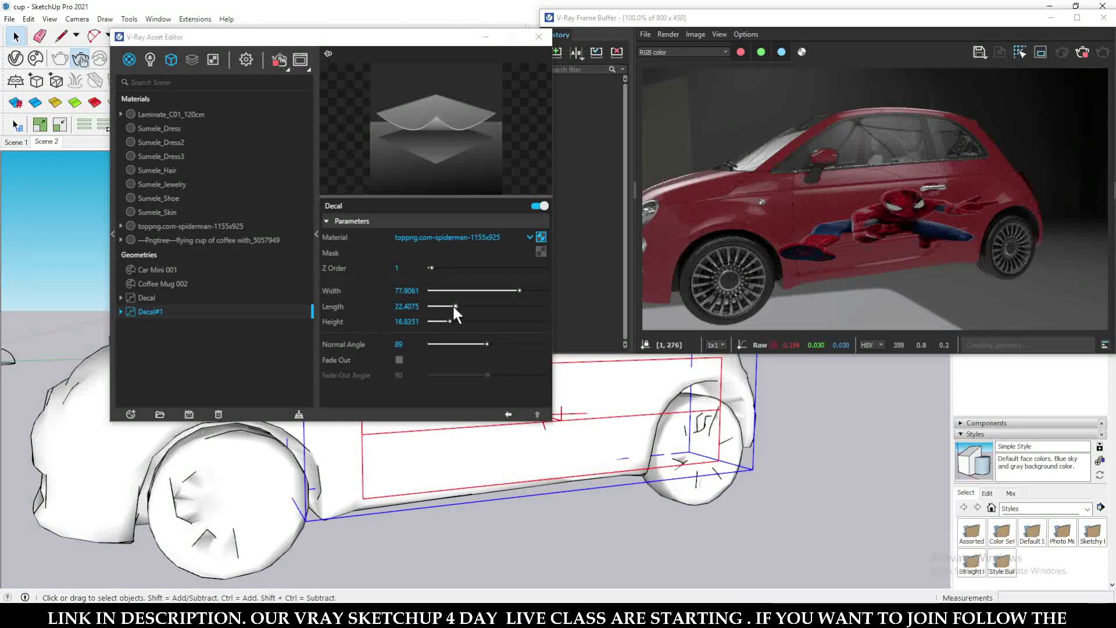
{"action": "left_click_drag", "start_coordinate": [456, 308], "coordinate": [459, 307]}
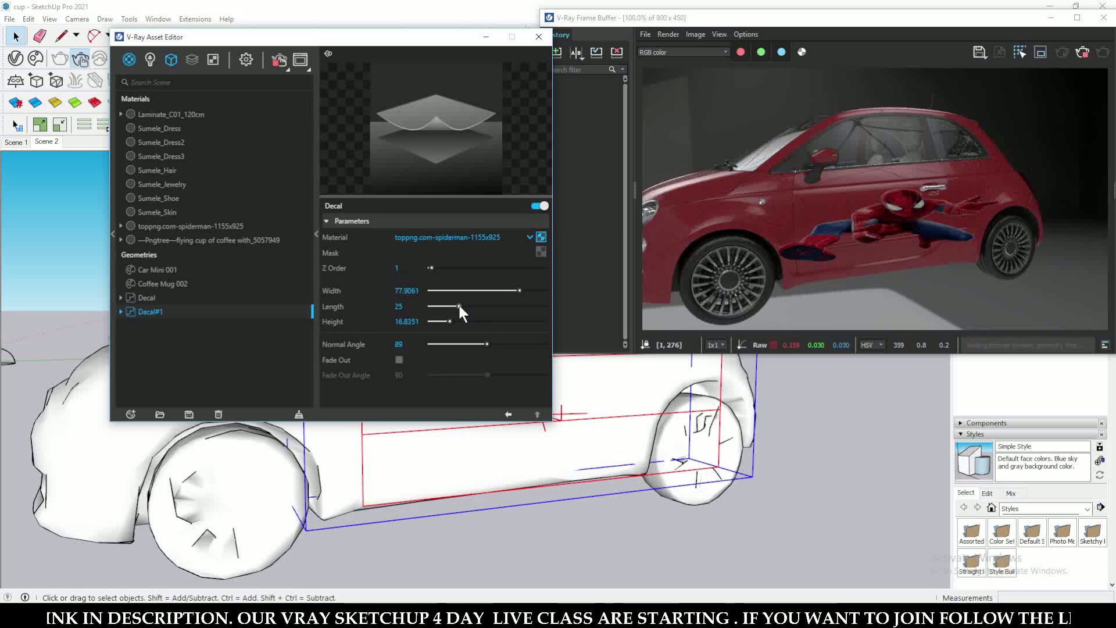
{"action": "left_click_drag", "start_coordinate": [460, 306], "coordinate": [464, 307]}
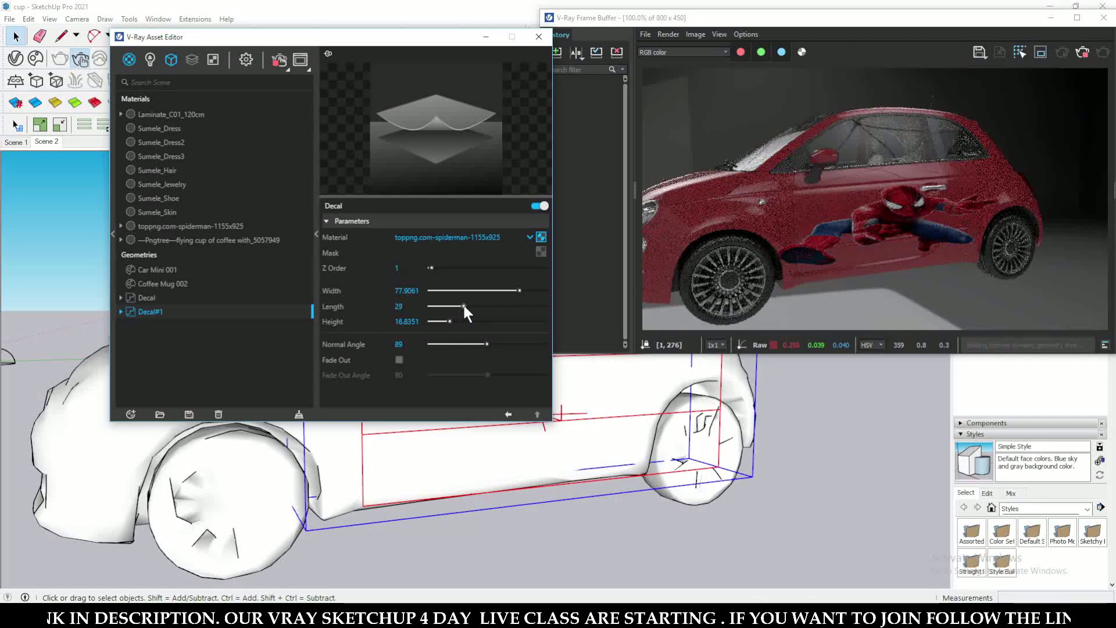